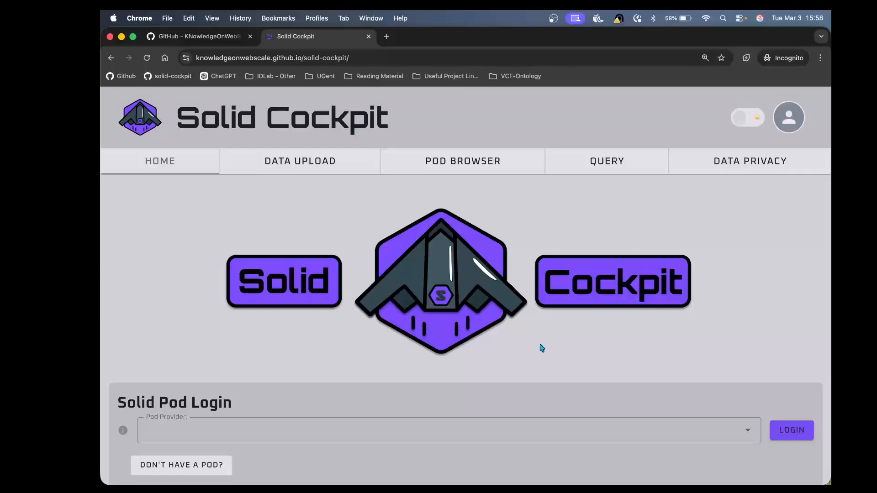
pyautogui.scroll(-2, 536, 352)
pyautogui.scroll(-3, 535, 355)
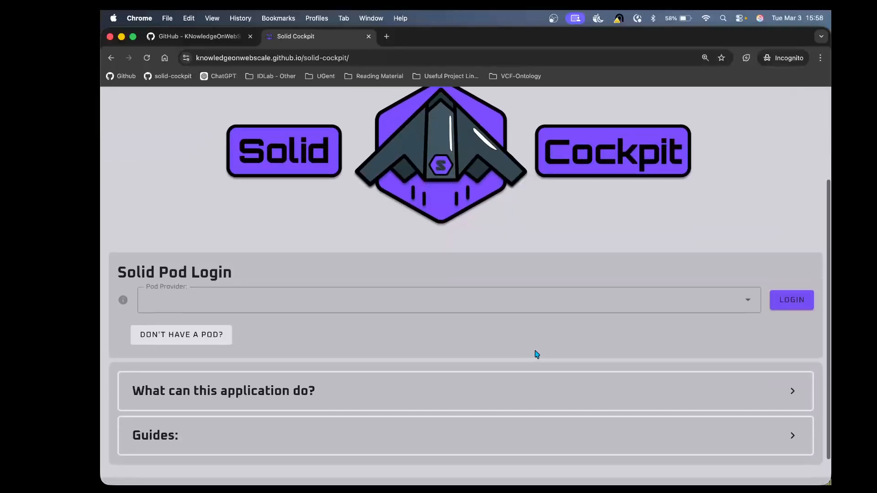
pyautogui.scroll(5, 483, 171)
pyautogui.scroll(-3, 483, 172)
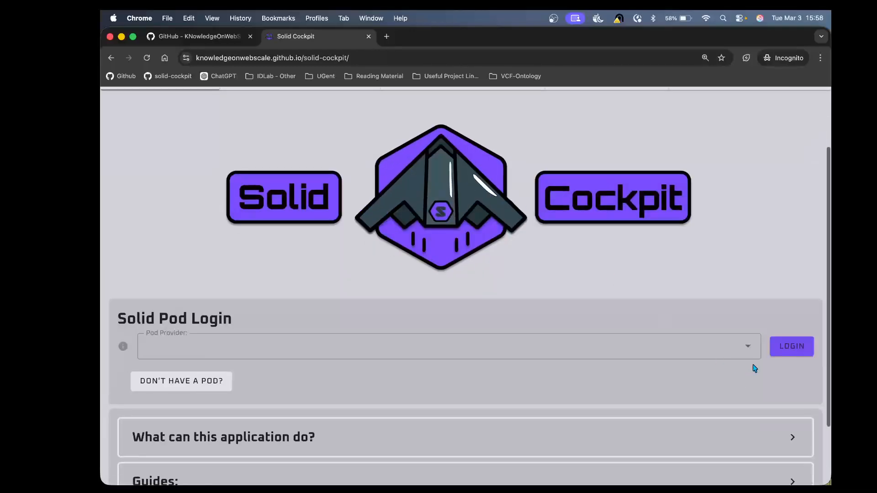
pyautogui.click(746, 346)
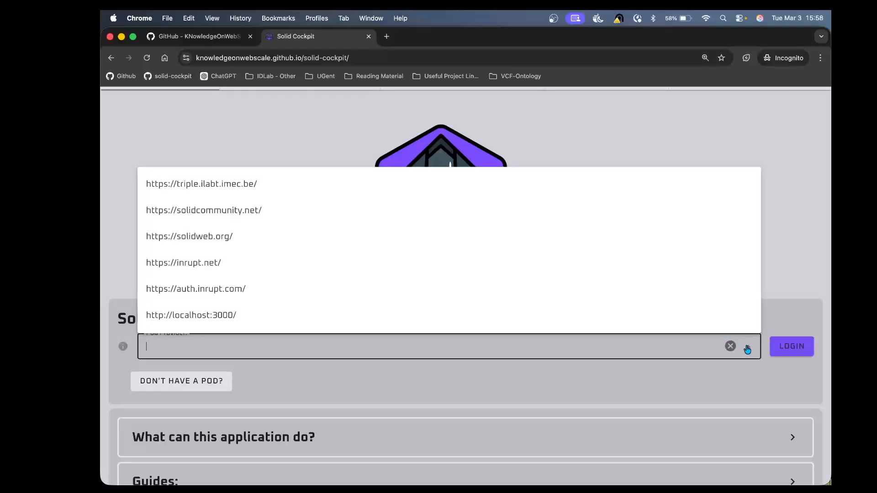
pyautogui.click(356, 183)
pyautogui.scroll(3, 530, 259)
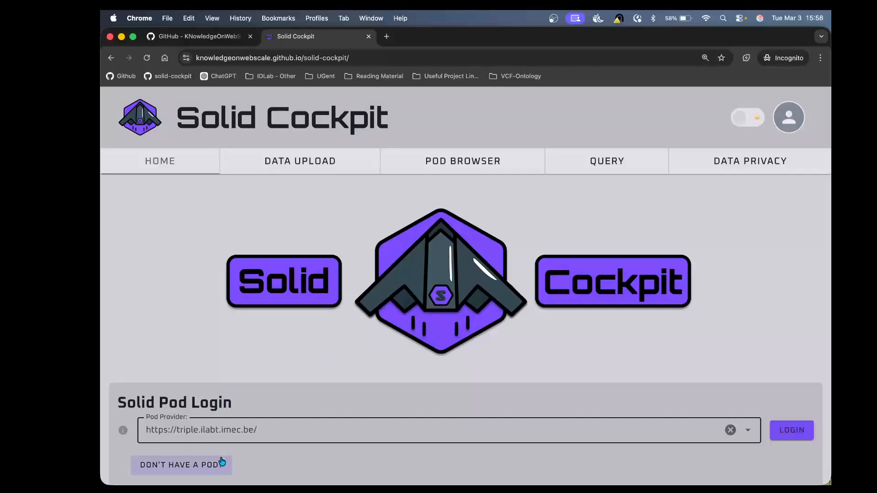
pyautogui.click(791, 435)
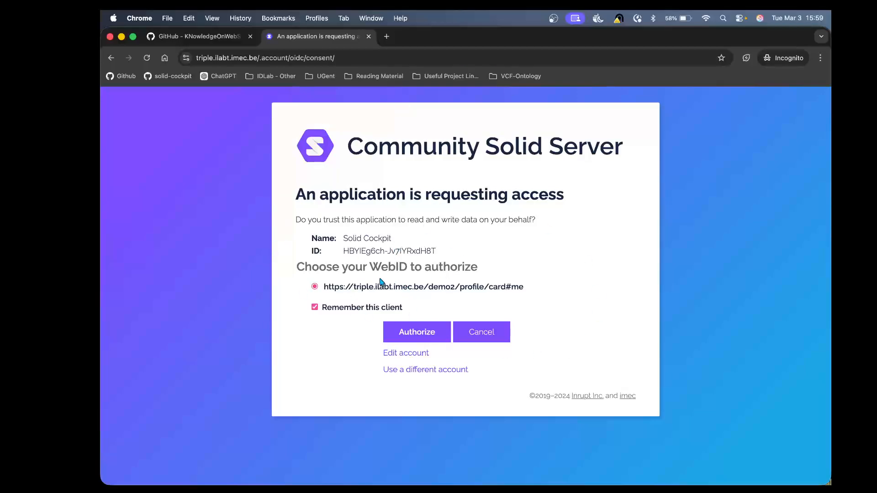
pyautogui.click(396, 340)
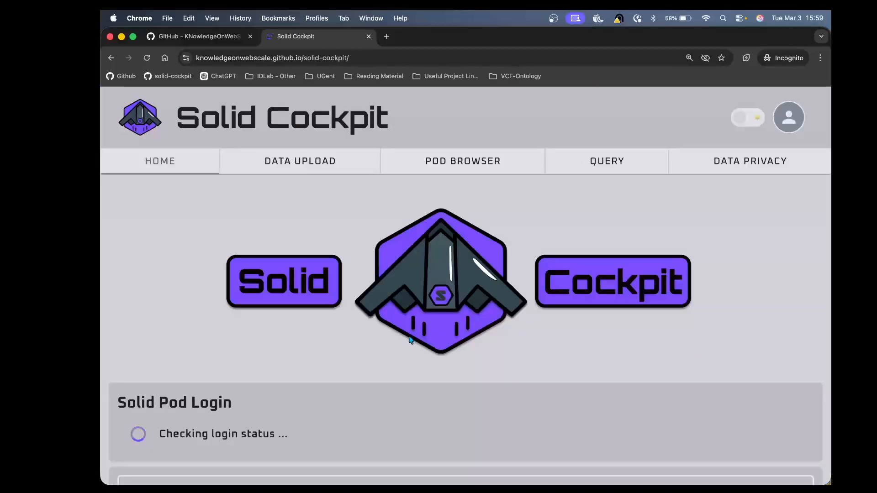
pyautogui.scroll(-3, 410, 340)
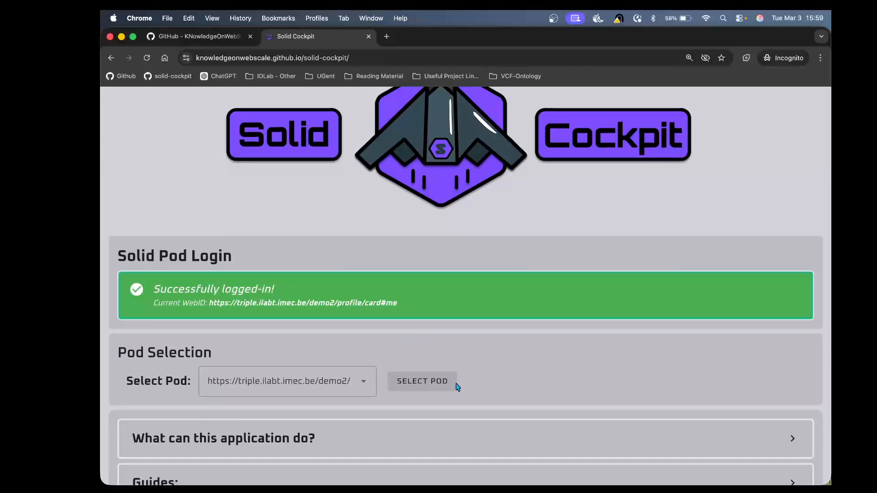
pyautogui.click(427, 385)
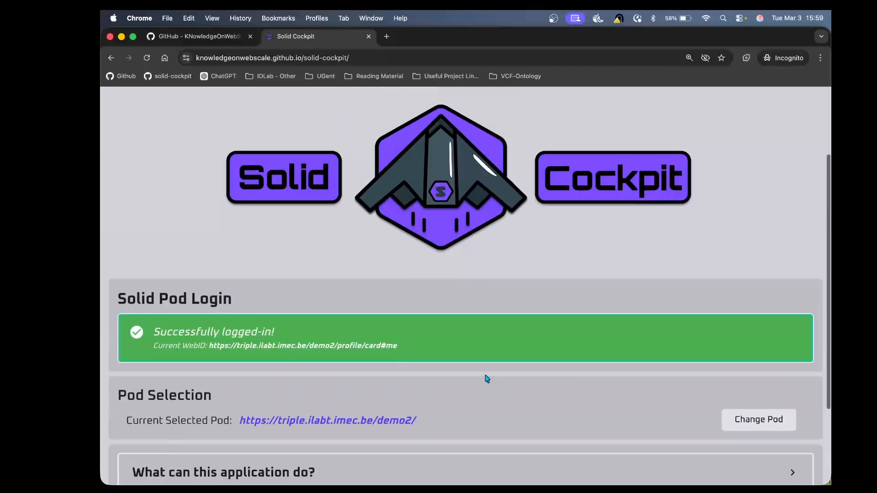
pyautogui.scroll(3, 487, 380)
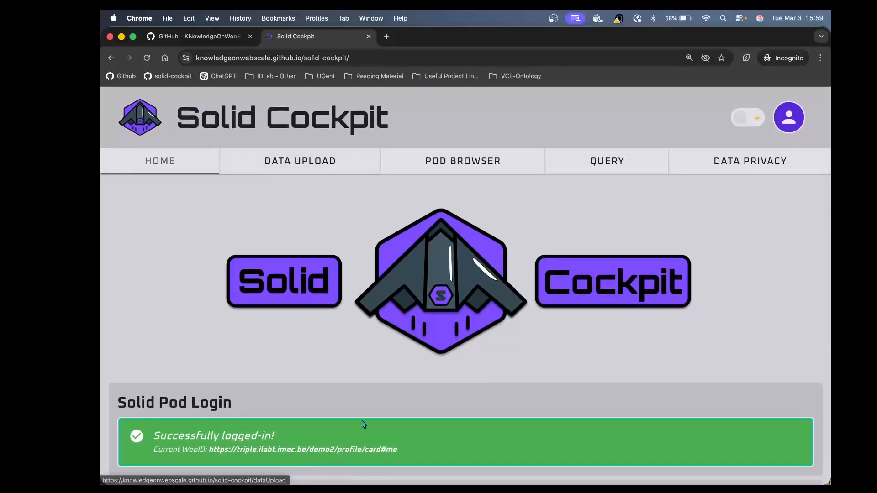
pyautogui.scroll(-5, 360, 423)
pyautogui.scroll(5, 360, 423)
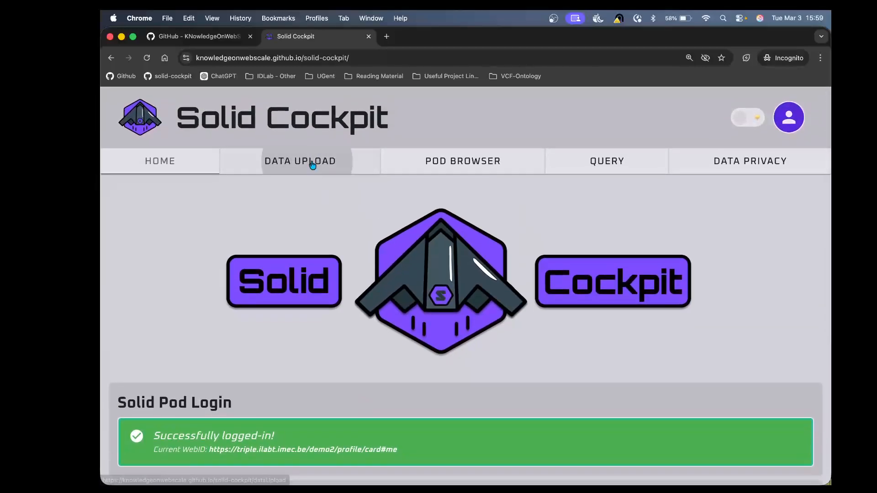
pyautogui.click(310, 164)
pyautogui.scroll(-2, 447, 391)
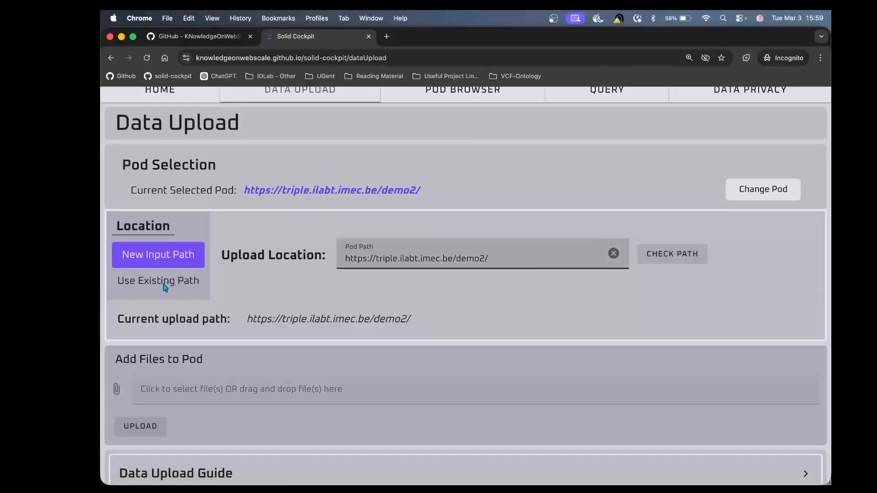
pyautogui.click(125, 293)
pyautogui.click(121, 257)
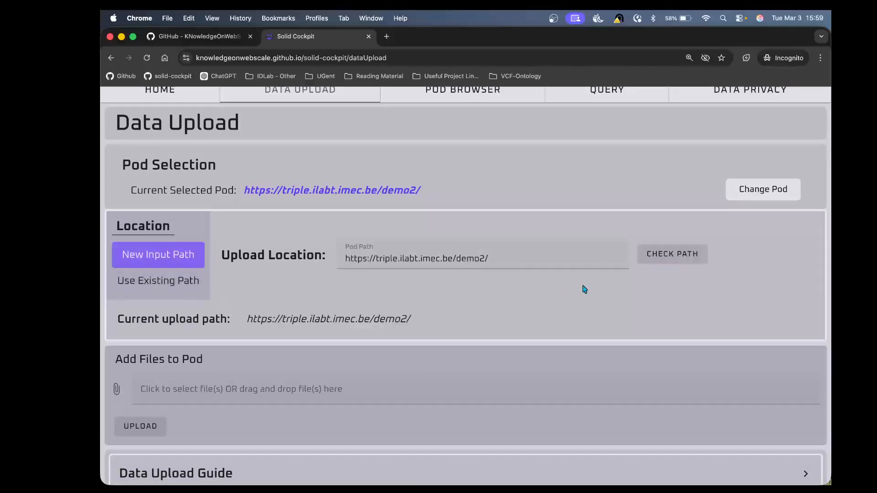
pyautogui.click(544, 261)
pyautogui.write('uploads')
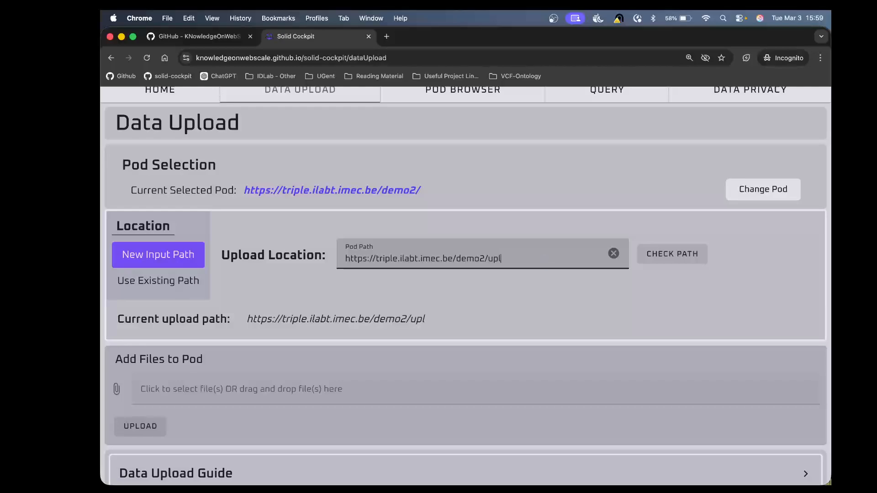
pyautogui.click(690, 260)
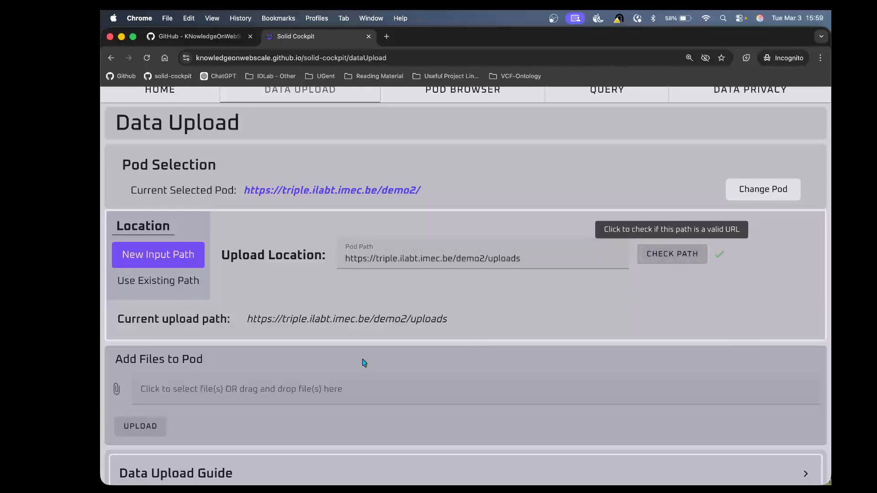
# Step: Choose example.ttl from the test folder and upload it to the pod
pyautogui.click(314, 397)
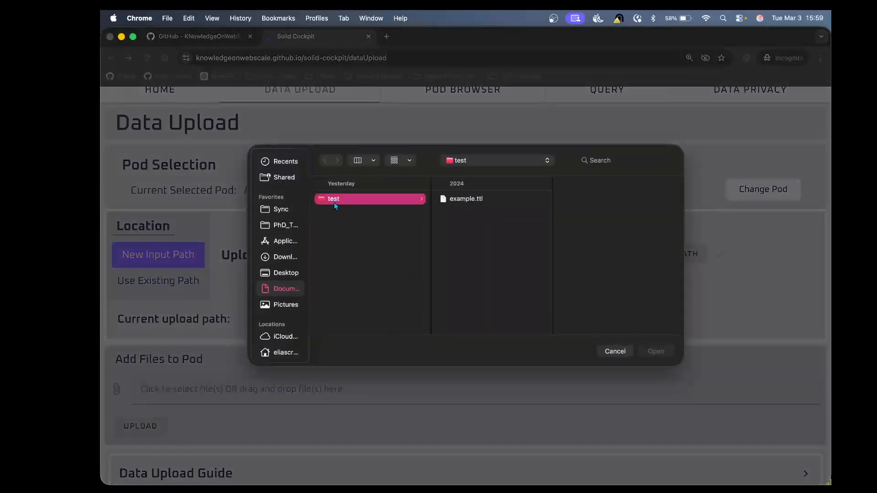
pyautogui.click(483, 198)
pyautogui.click(660, 350)
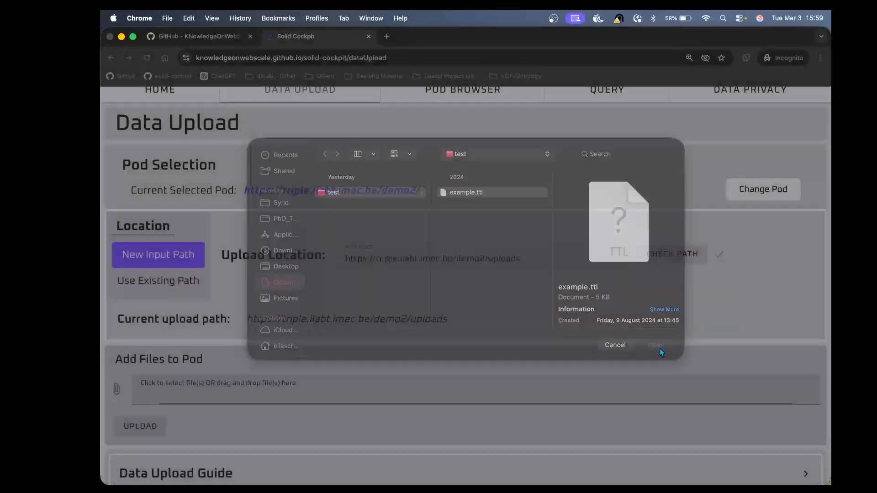
pyautogui.click(147, 433)
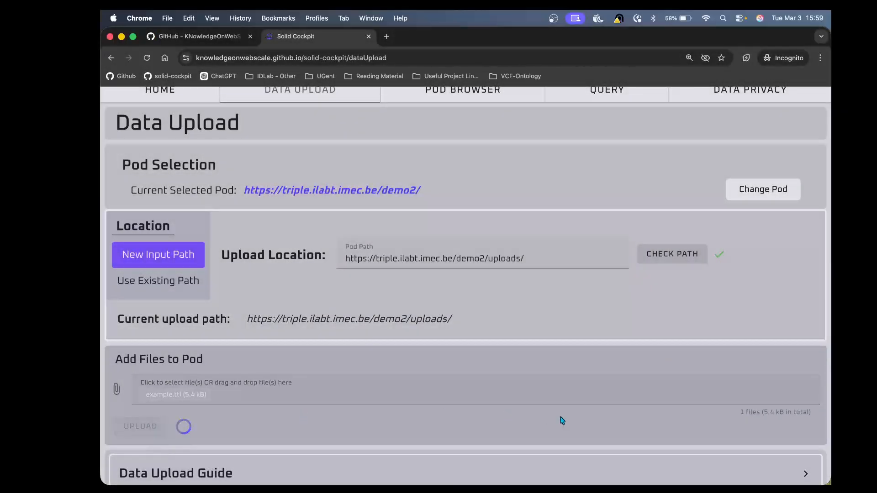
pyautogui.scroll(-3, 562, 419)
pyautogui.scroll(5, 562, 419)
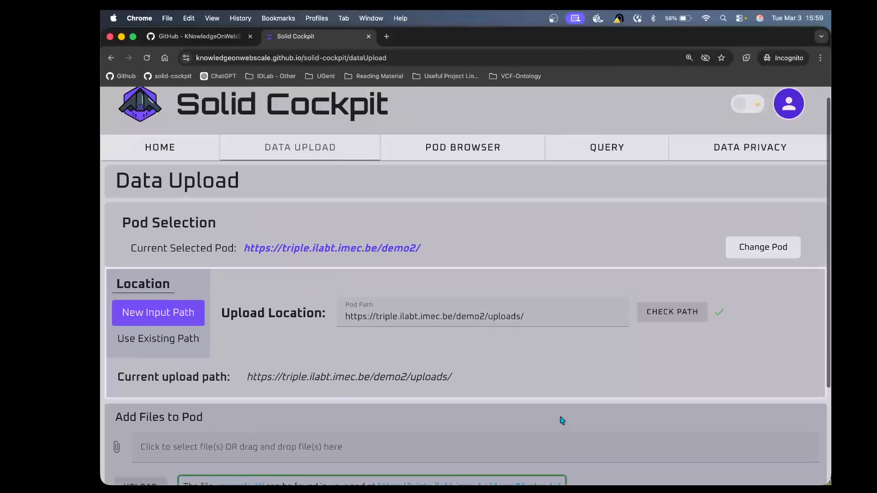
# Step: Open the Pod Browser and inspect the details of the uploads container
pyautogui.click(503, 172)
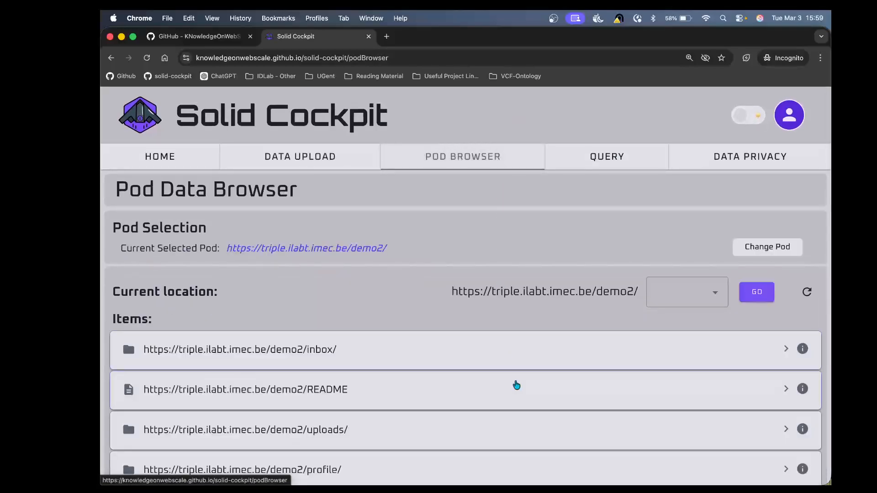
pyautogui.scroll(-3, 515, 384)
pyautogui.click(459, 316)
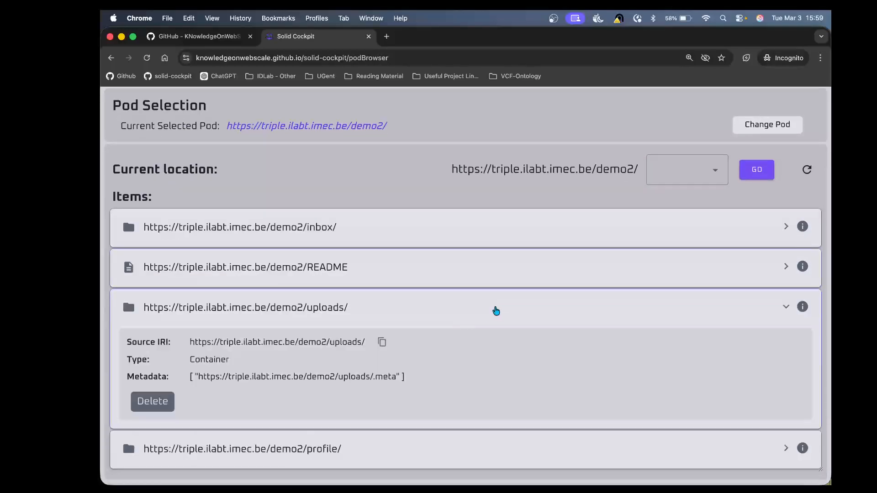
pyautogui.click(496, 309)
pyautogui.scroll(3, 495, 310)
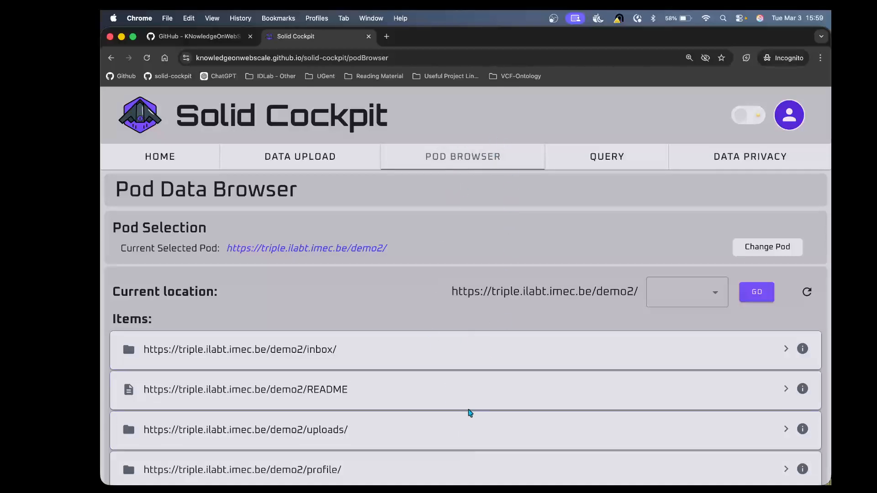
# Step: Open Data Privacy and navigate to the uploads/ location of the pod
pyautogui.click(635, 158)
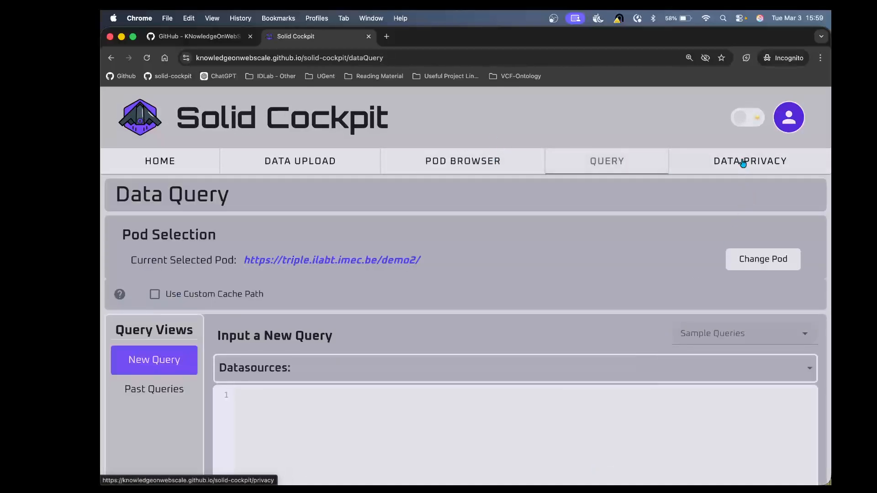
pyautogui.click(741, 162)
pyautogui.scroll(-2, 505, 347)
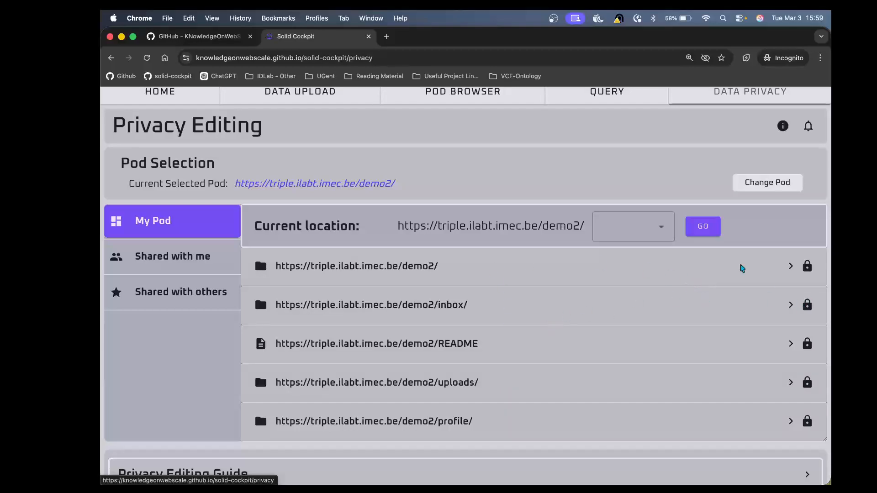
pyautogui.click(660, 228)
pyautogui.click(642, 288)
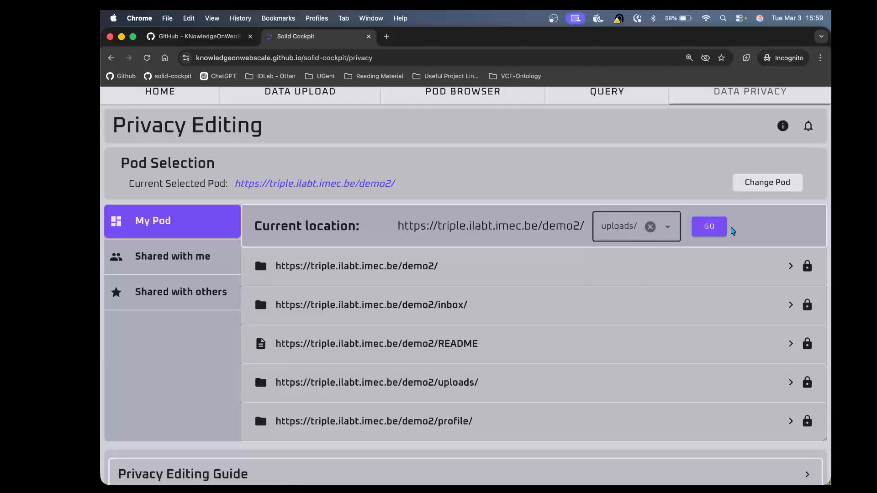
pyautogui.click(705, 226)
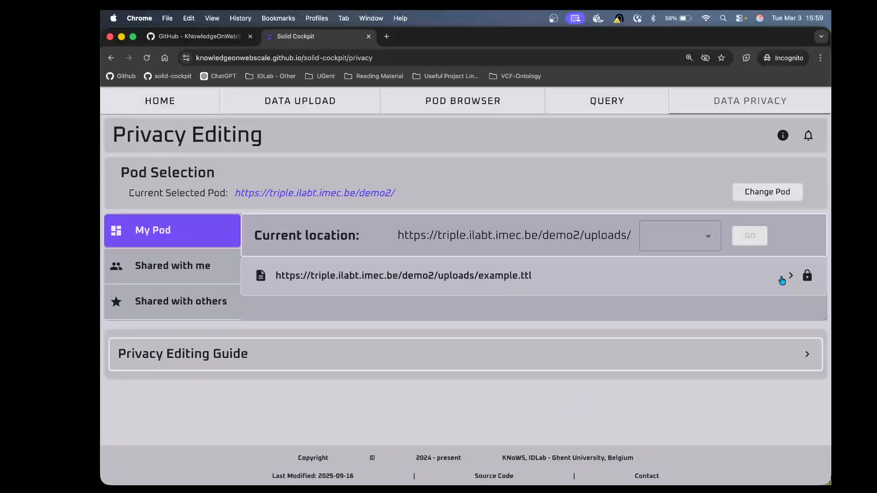
# Step: Expand example.ttl and generate an .acl permissions file for it
pyautogui.click(802, 278)
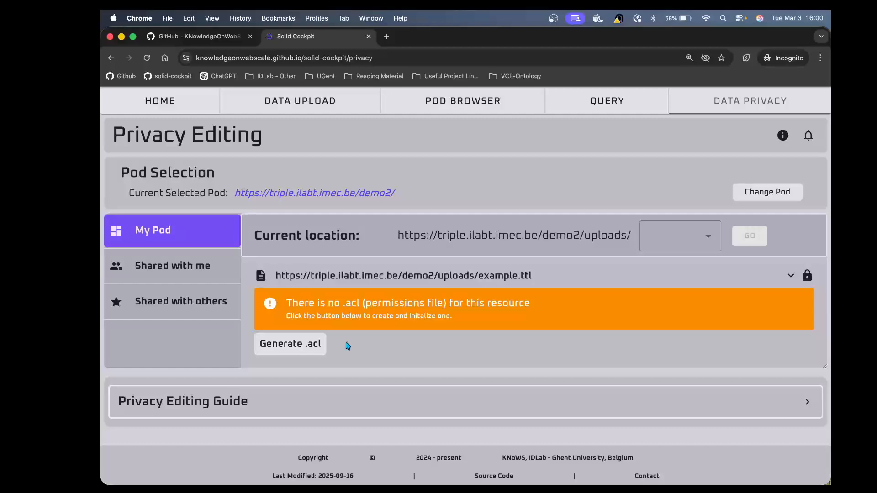
pyautogui.click(294, 349)
pyautogui.click(294, 345)
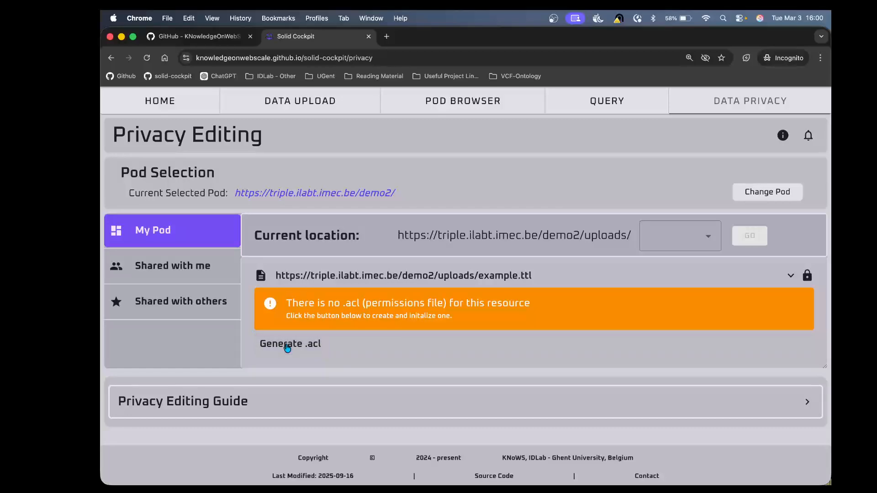
pyautogui.scroll(-5, 552, 407)
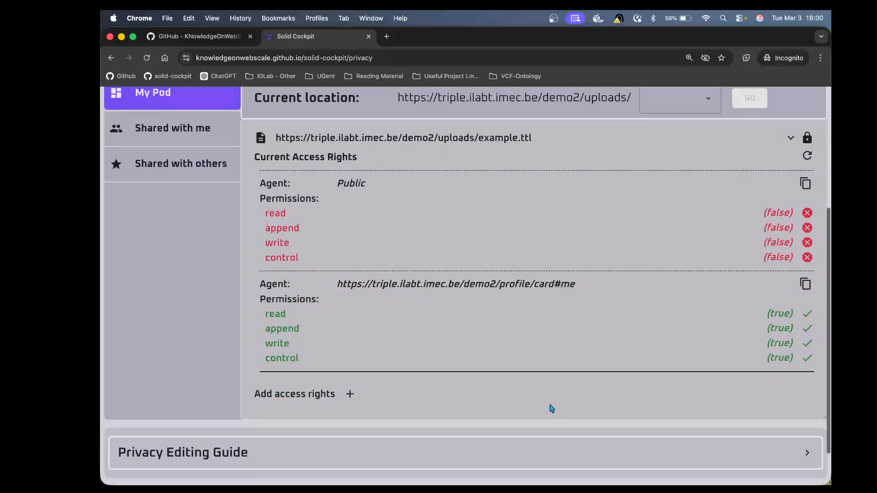
pyautogui.scroll(3, 552, 407)
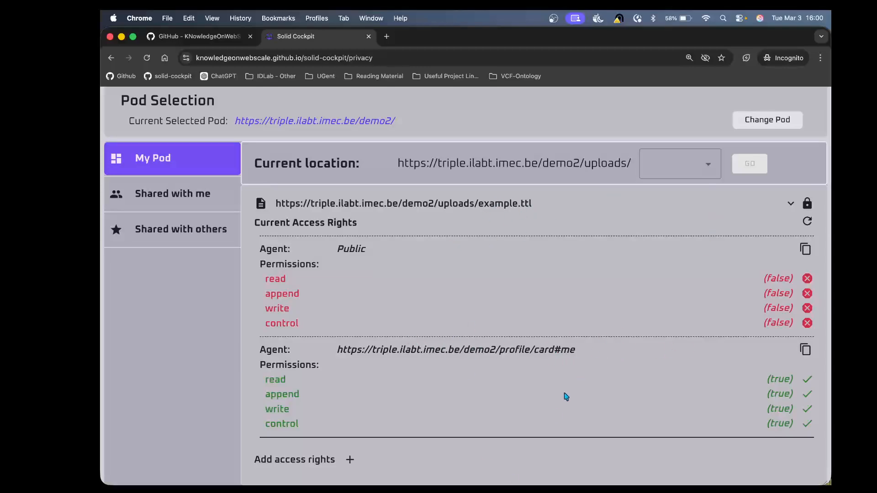
pyautogui.scroll(-1, 564, 396)
pyautogui.click(350, 440)
pyautogui.scroll(-5, 368, 426)
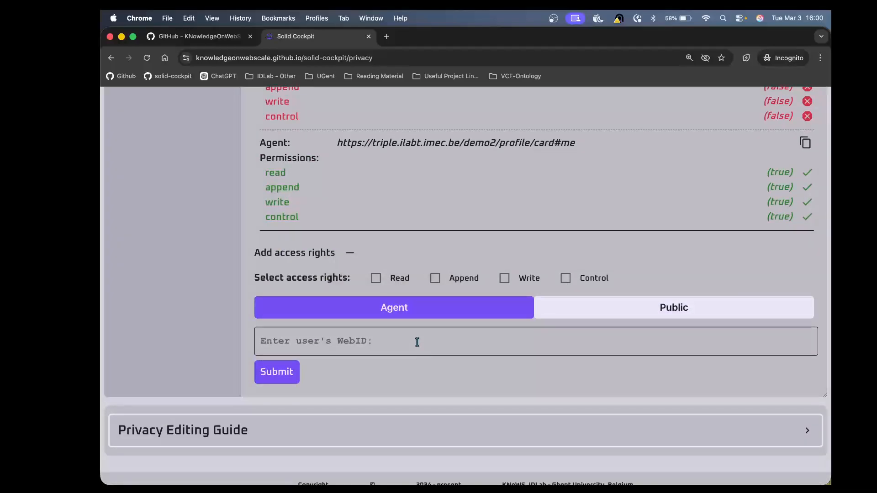
pyautogui.write('https://triple.ilabt.imec.be/demo2/profile/card#me')
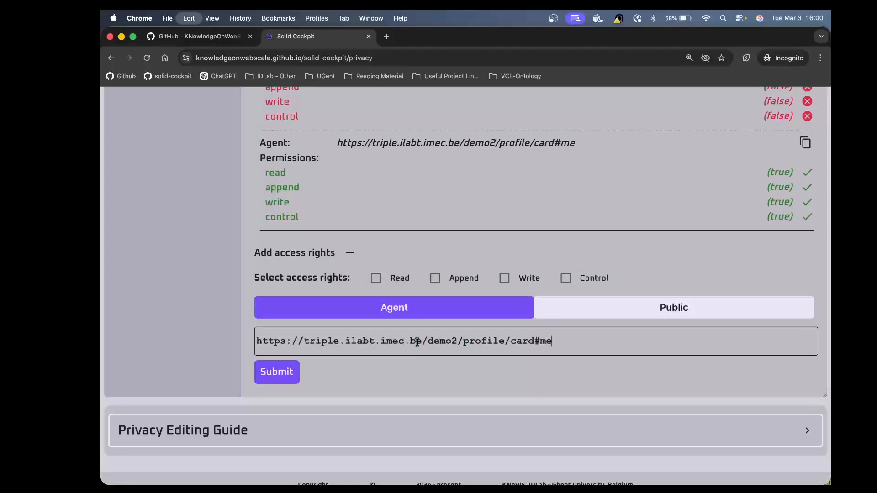
pyautogui.click(457, 340)
pyautogui.press('BackSpace')
pyautogui.write('1')
pyautogui.click(577, 345)
# Step: Select Read and Write as the access rights to grant
pyautogui.scroll(5, 447, 339)
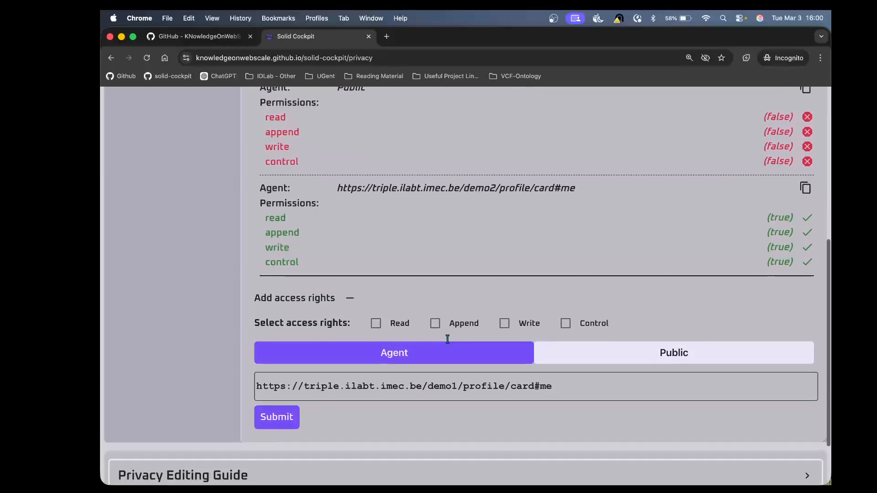
pyautogui.scroll(-5, 448, 339)
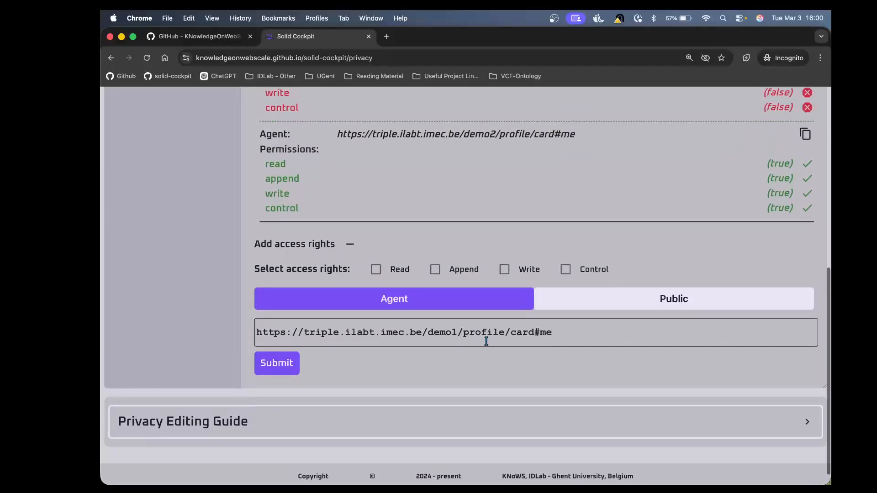
pyautogui.scroll(2, 442, 324)
pyautogui.click(375, 322)
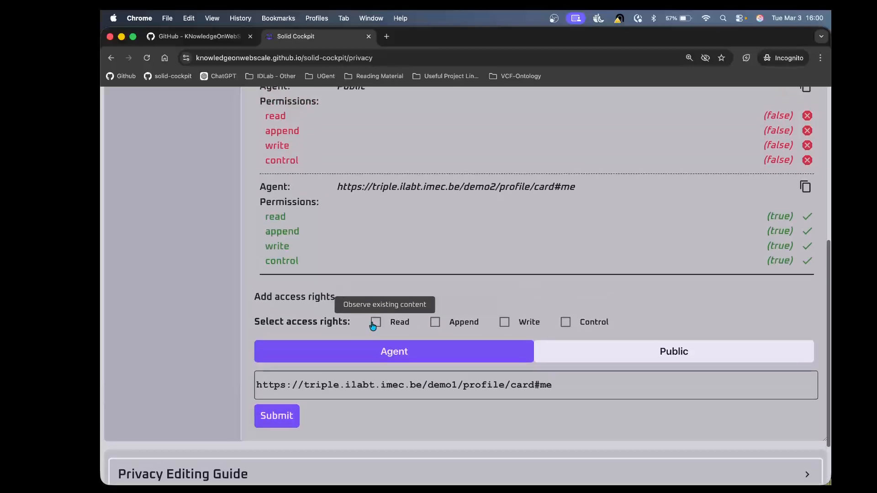
pyautogui.click(503, 322)
pyautogui.scroll(-1, 478, 431)
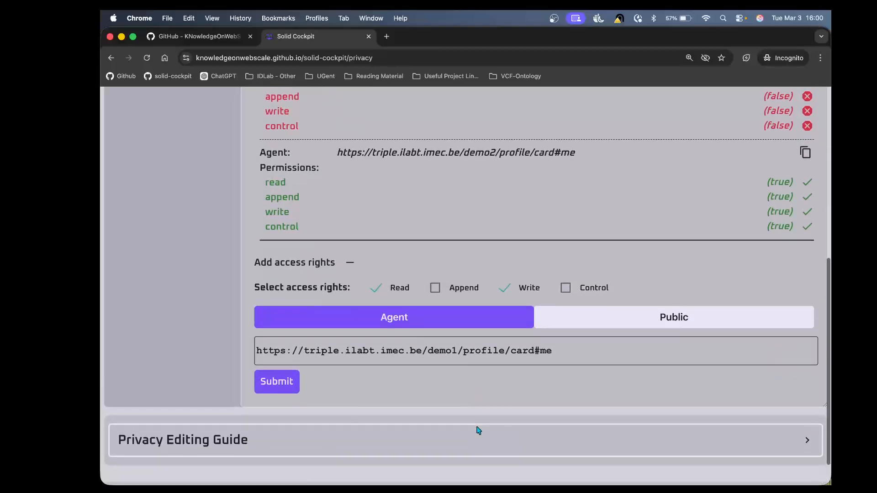
# Step: Submit the access rights form to grant the demo1 WebID access to example.ttl
pyautogui.click(291, 392)
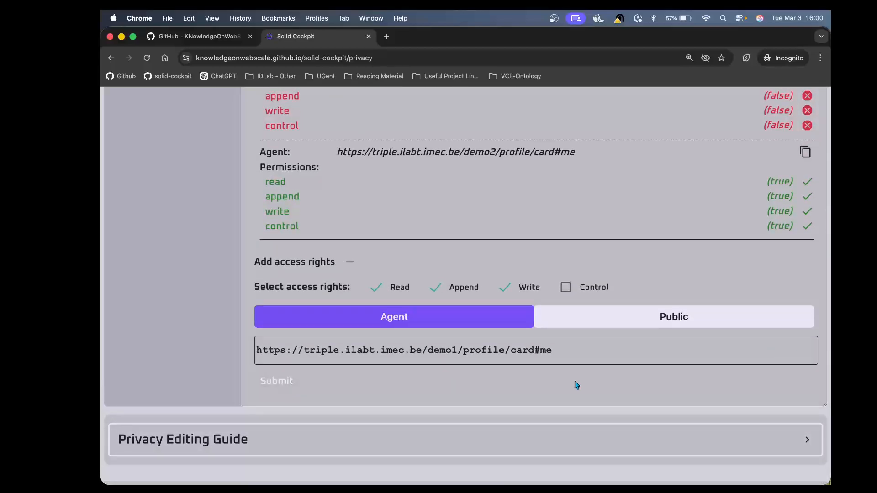
pyautogui.scroll(-5, 576, 384)
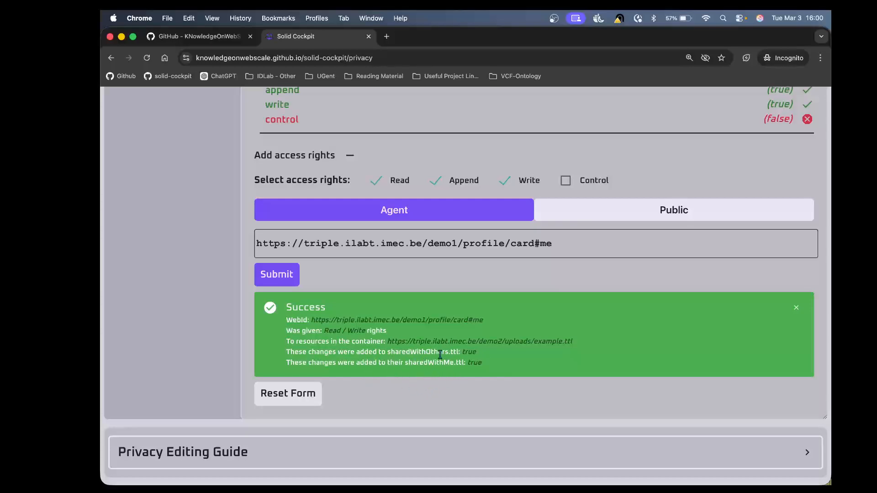
# Step: Review the Shared with others list, expanding example.ttl and the demo1 user entry to inspect its access modes
pyautogui.scroll(9, 456, 378)
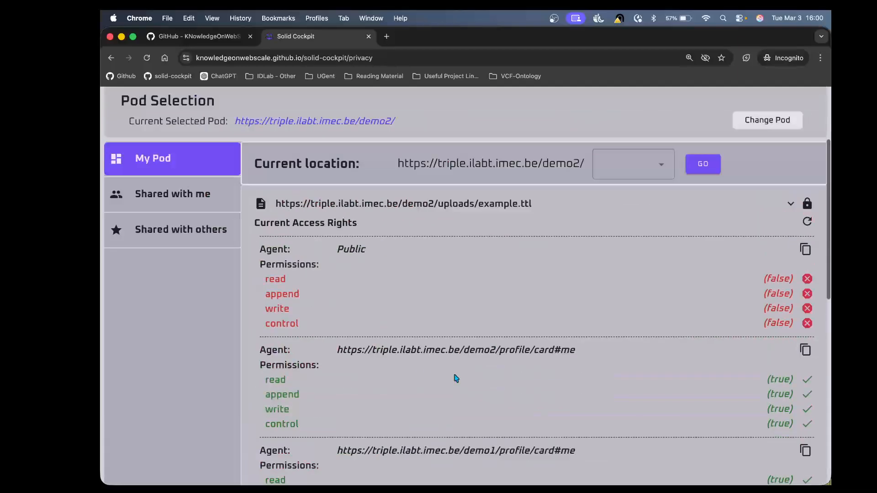
pyautogui.scroll(3, 456, 378)
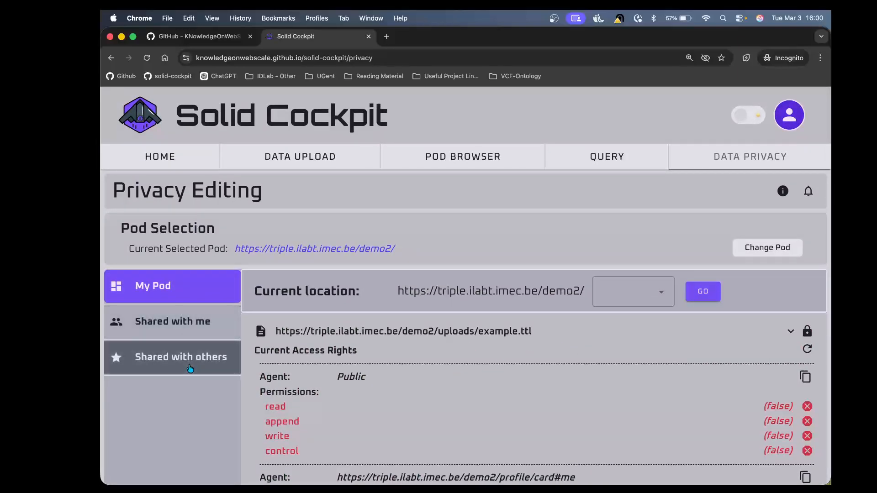
pyautogui.scroll(-2, 190, 369)
pyautogui.scroll(-1, 189, 366)
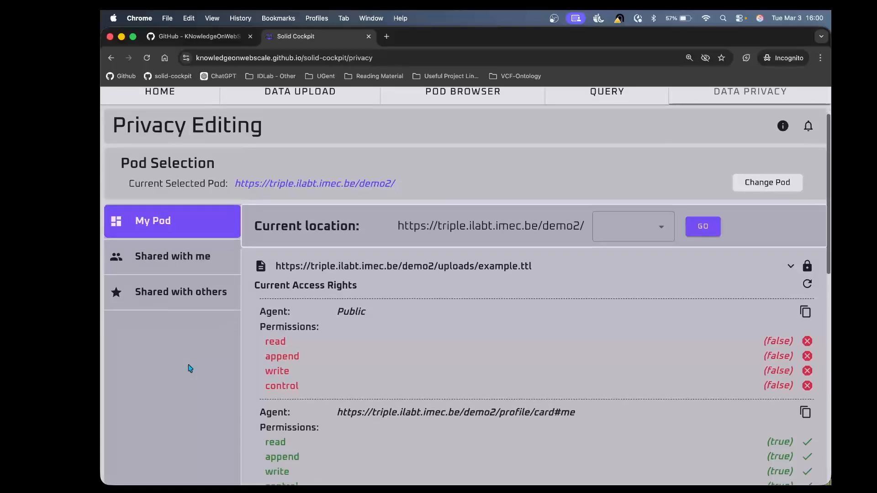
pyautogui.click(187, 291)
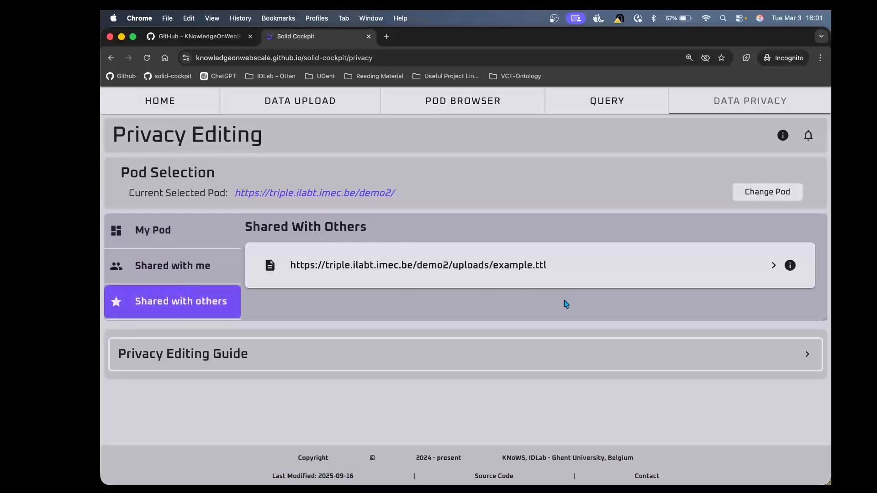
pyautogui.click(569, 277)
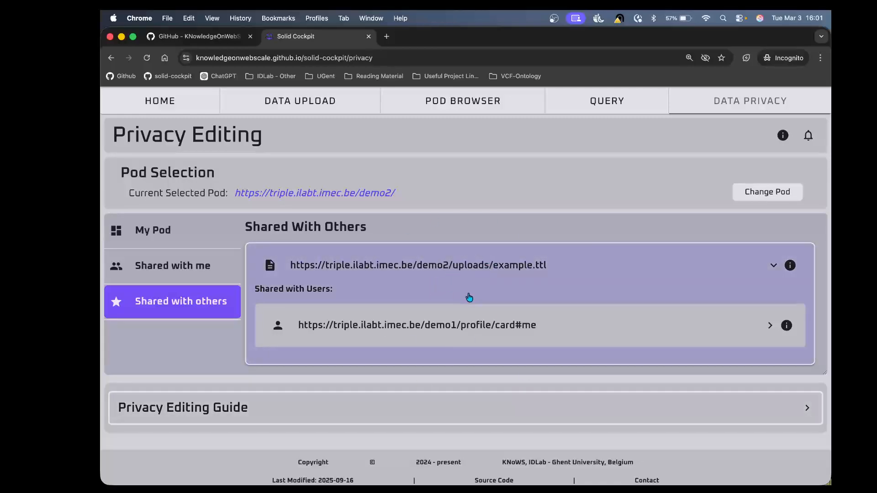
pyautogui.click(446, 337)
pyautogui.scroll(-3, 448, 333)
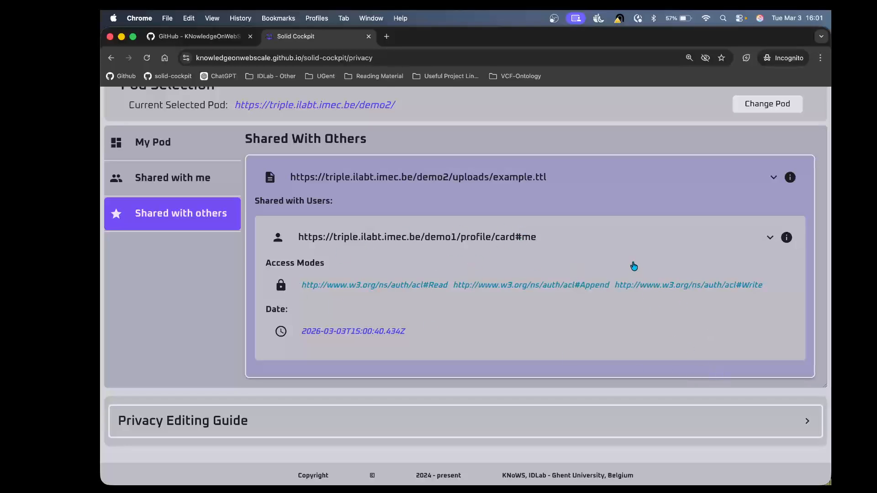
pyautogui.click(622, 247)
# Step: Log out of the current Solid Cockpit account
pyautogui.scroll(3, 620, 247)
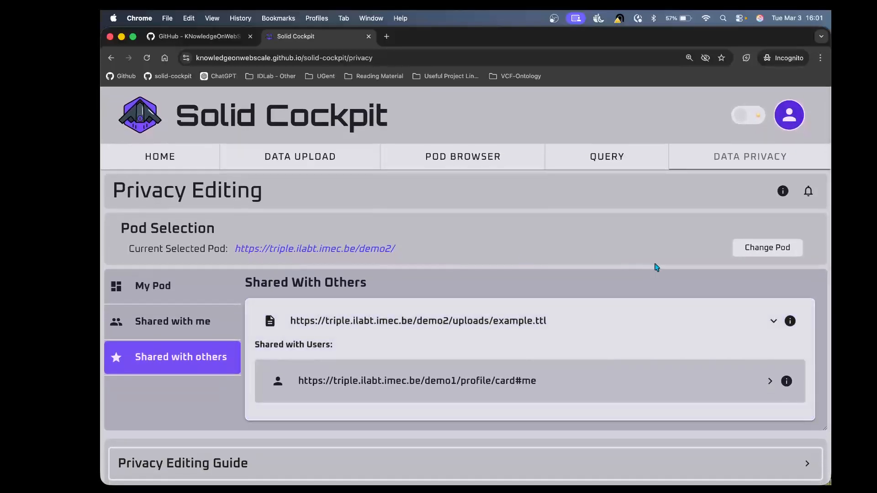
pyautogui.click(791, 120)
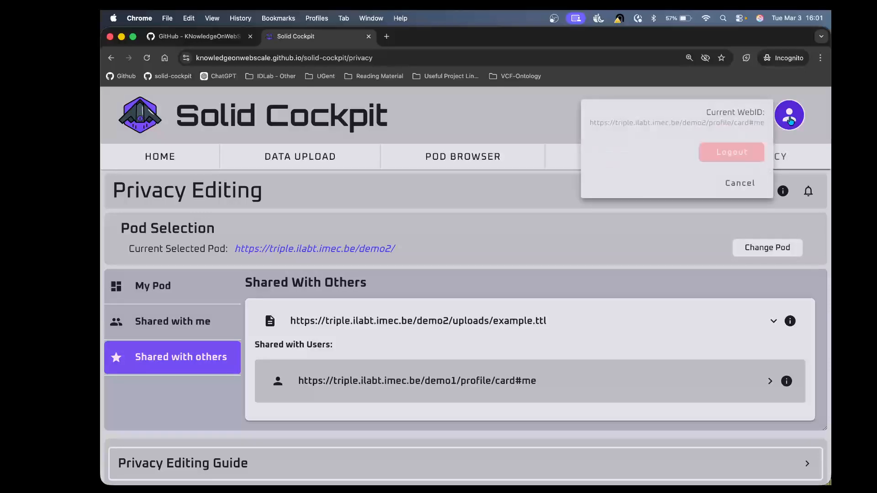
pyautogui.click(727, 155)
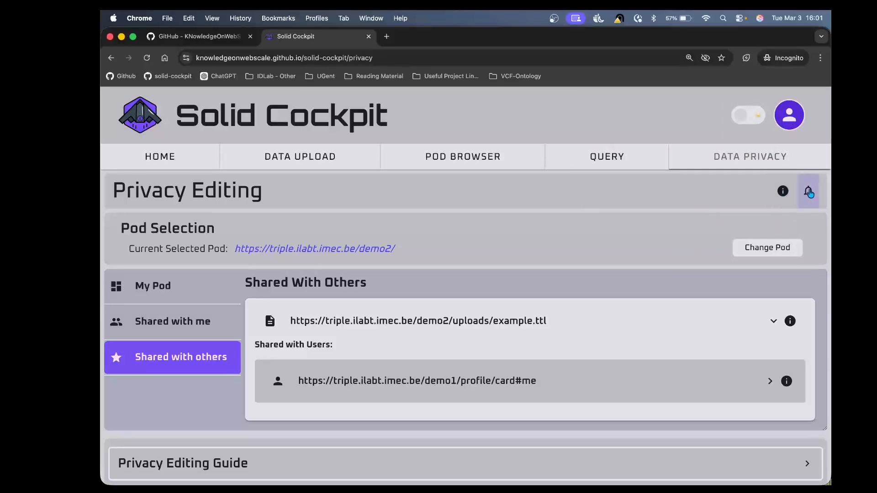
pyautogui.click(794, 114)
pyautogui.click(721, 150)
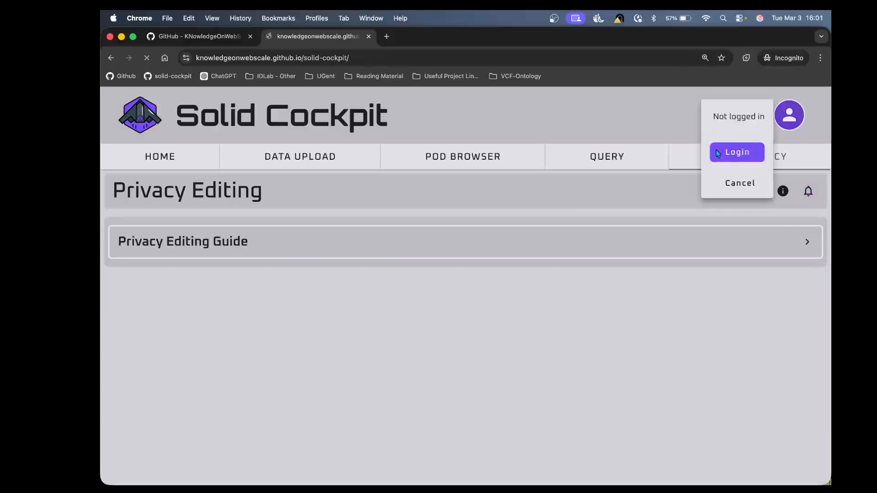
pyautogui.scroll(-1, 395, 298)
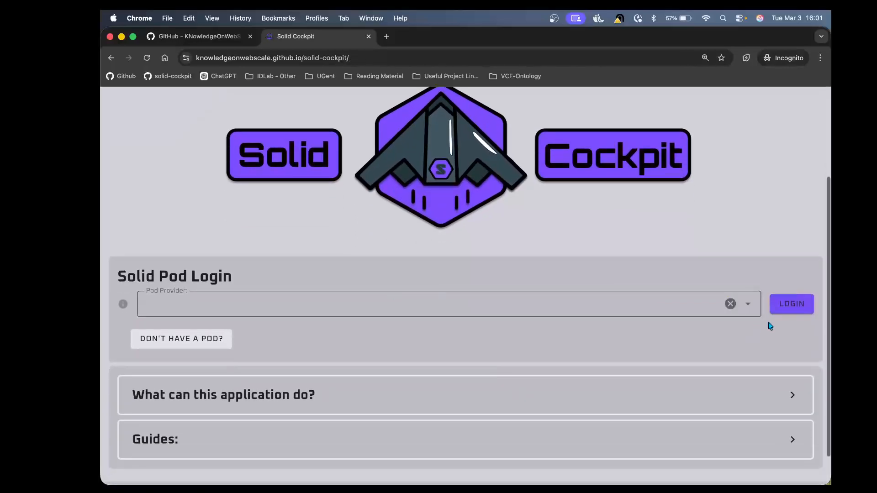
pyautogui.click(466, 299)
pyautogui.click(348, 147)
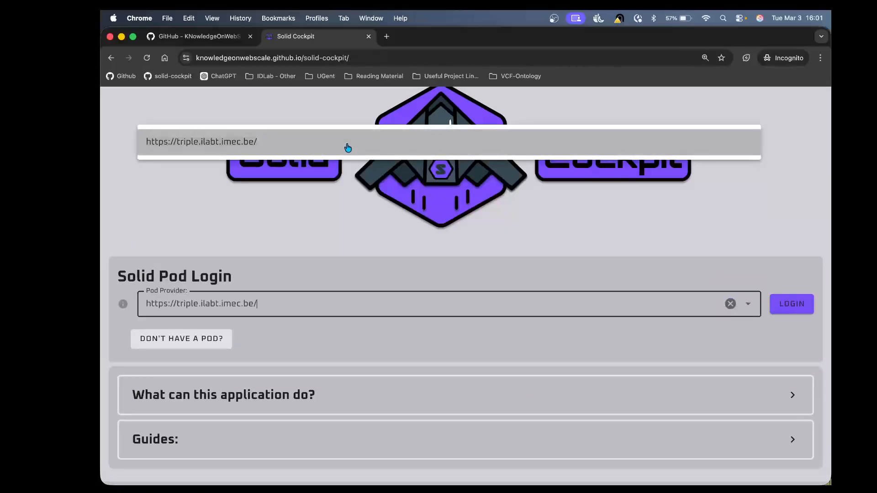
pyautogui.click(792, 304)
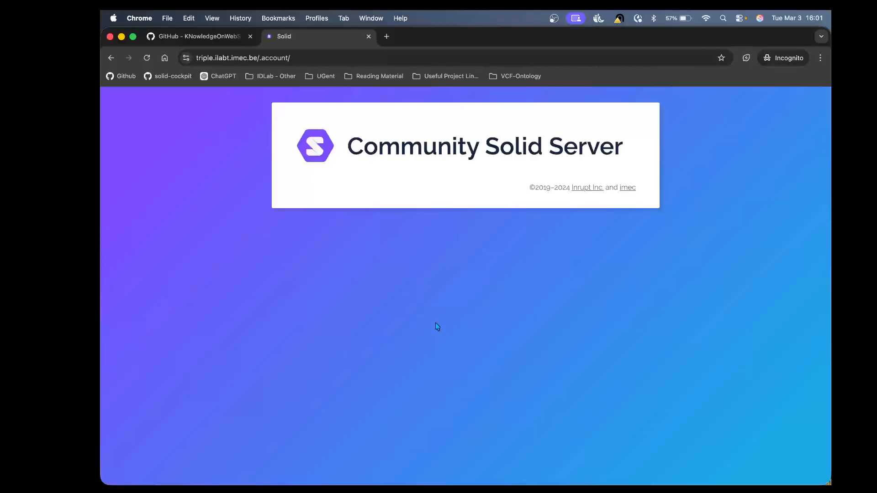
pyautogui.click(407, 375)
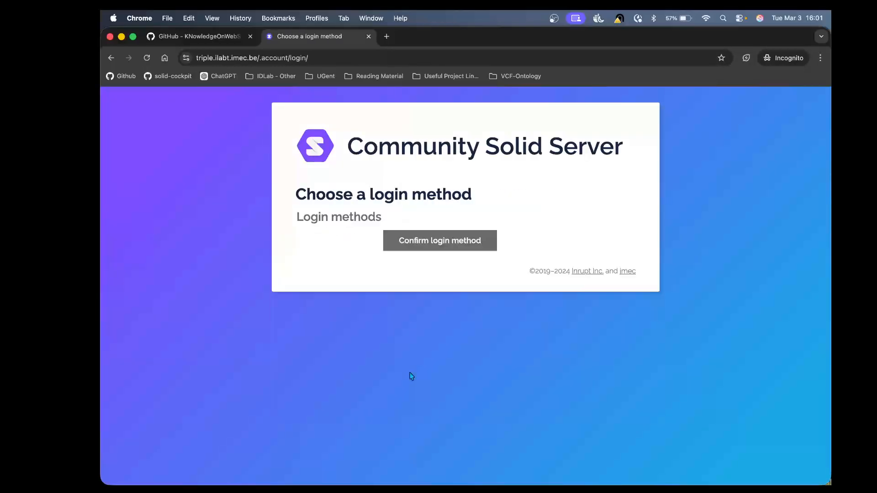
pyautogui.click(405, 245)
# Step: Log in with the demo1 account's e-mail address and authorize Solid Cockpit for the demo1 WebID
pyautogui.click(439, 235)
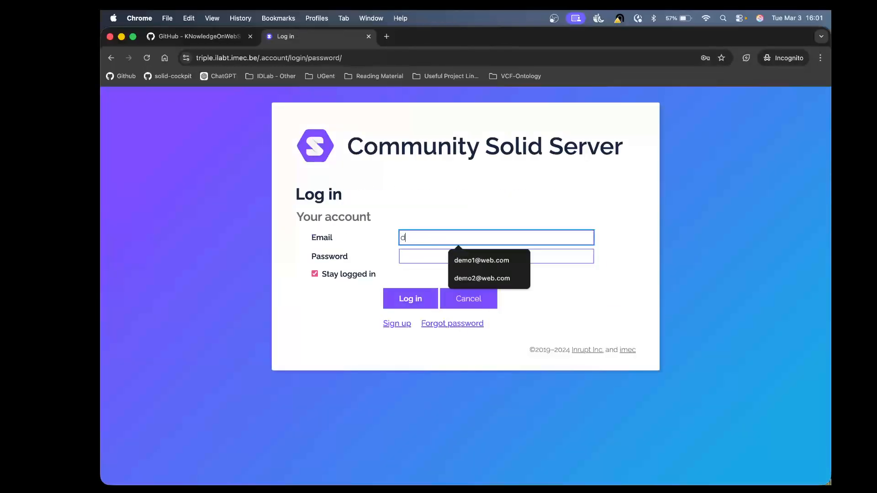
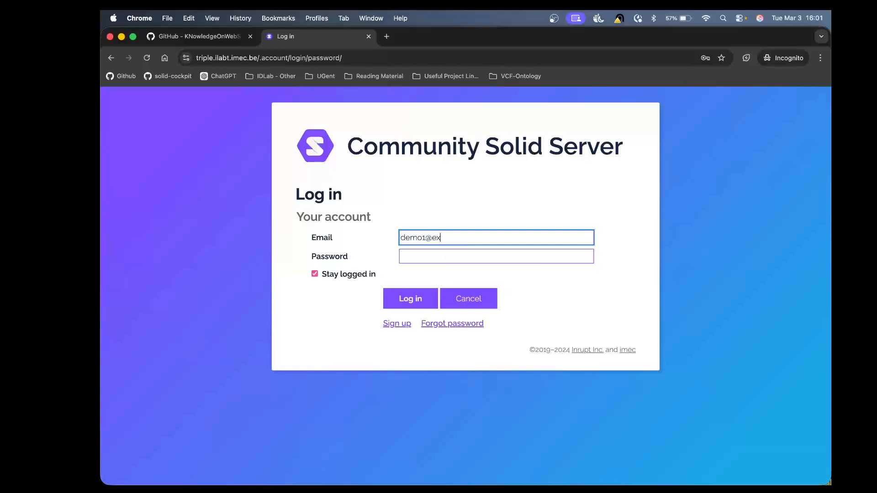
pyautogui.press('Tab')
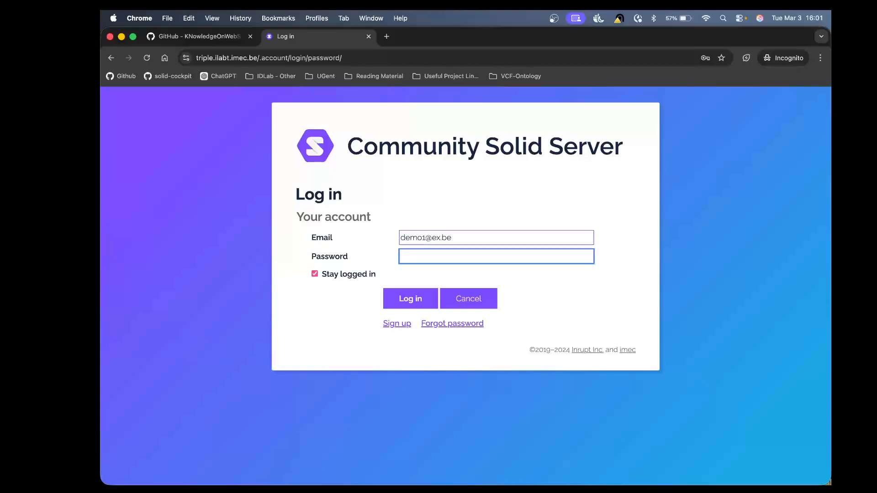
pyautogui.click(401, 303)
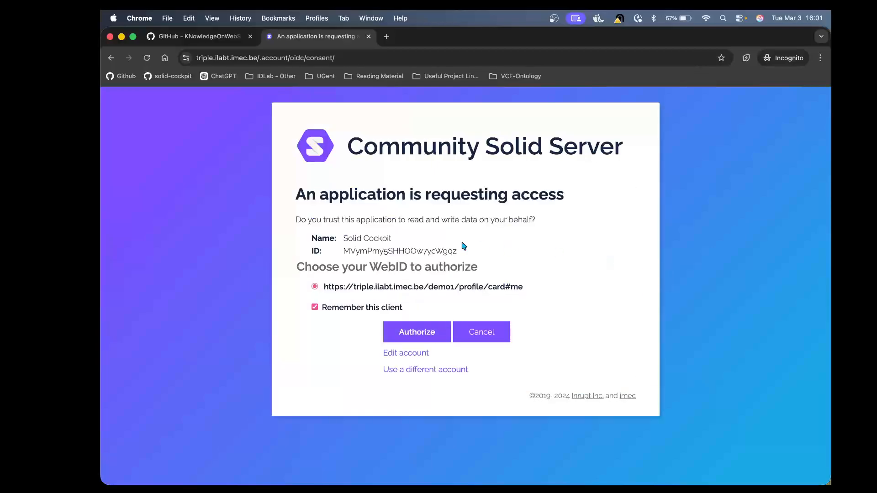
pyautogui.click(427, 330)
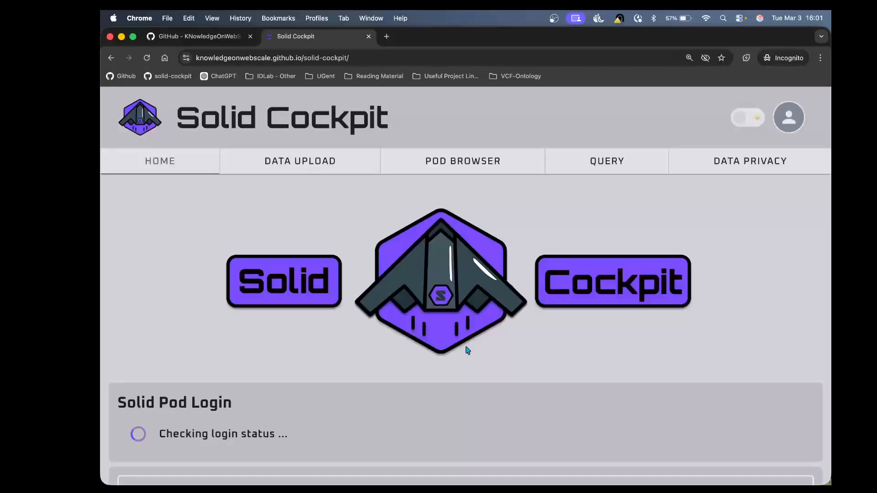
# Step: Select the demo1 pod and open the Data Privacy page
pyautogui.scroll(-2, 361, 407)
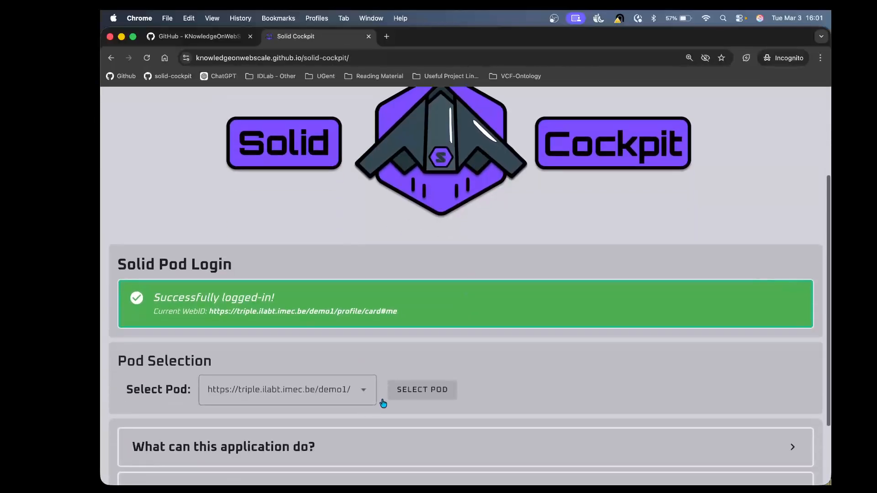
pyautogui.click(431, 391)
pyautogui.scroll(4, 427, 396)
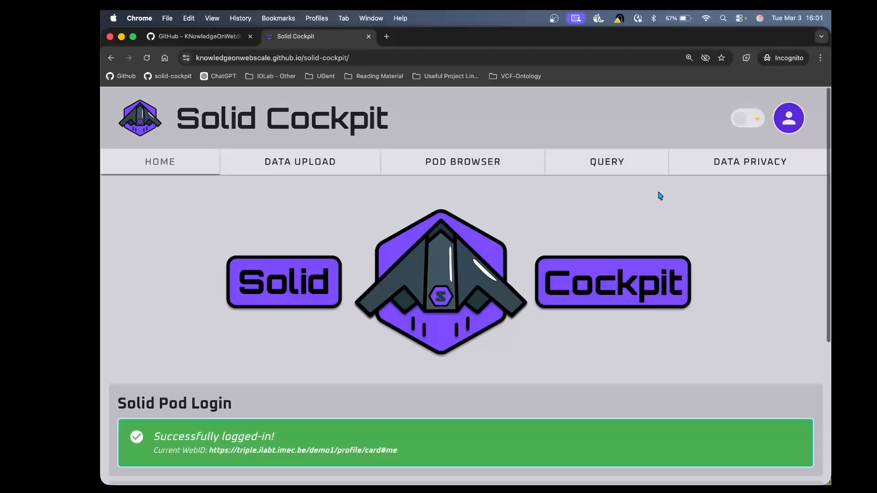
pyautogui.click(702, 170)
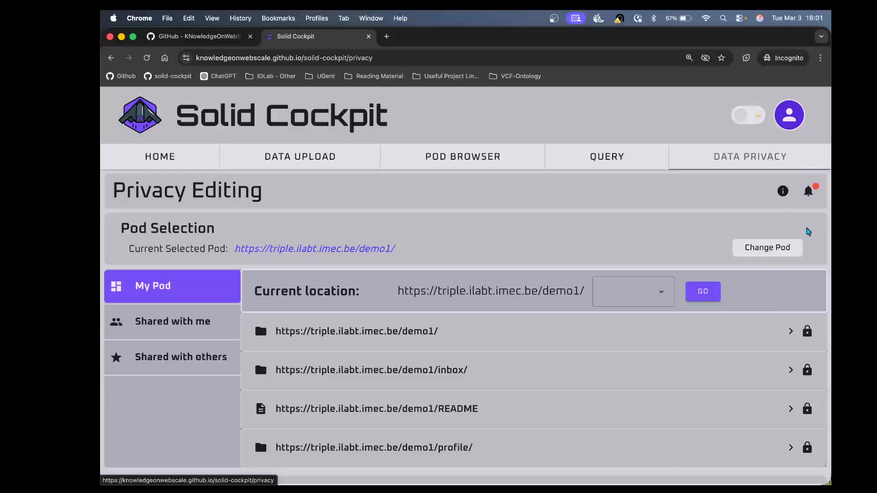
# Step: Open the notifications, inspect the shared example.ttl notification, and mark it as read
pyautogui.click(809, 201)
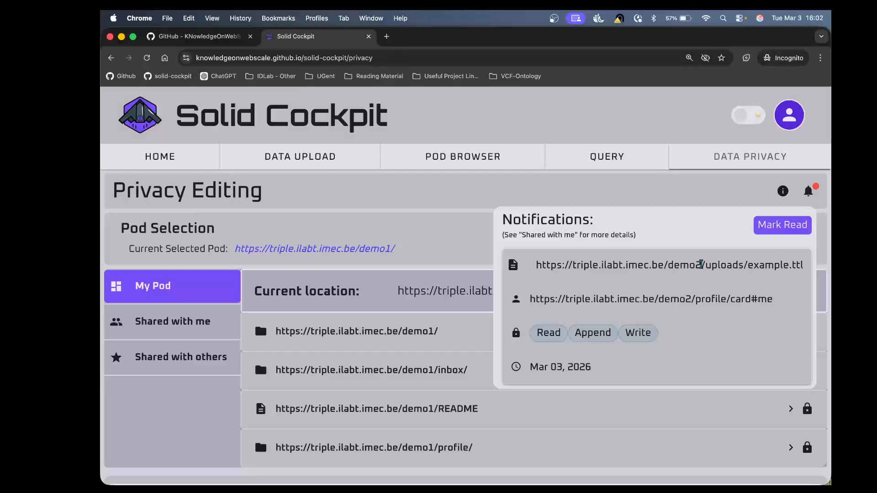
pyautogui.moveTo(702, 265); pyautogui.dragTo(669, 265)
pyautogui.moveTo(807, 269); pyautogui.dragTo(757, 266)
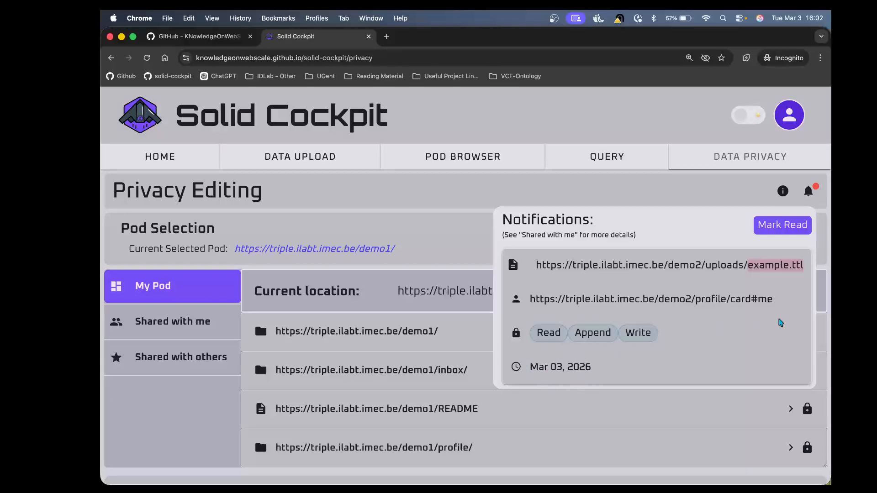
pyautogui.click(772, 227)
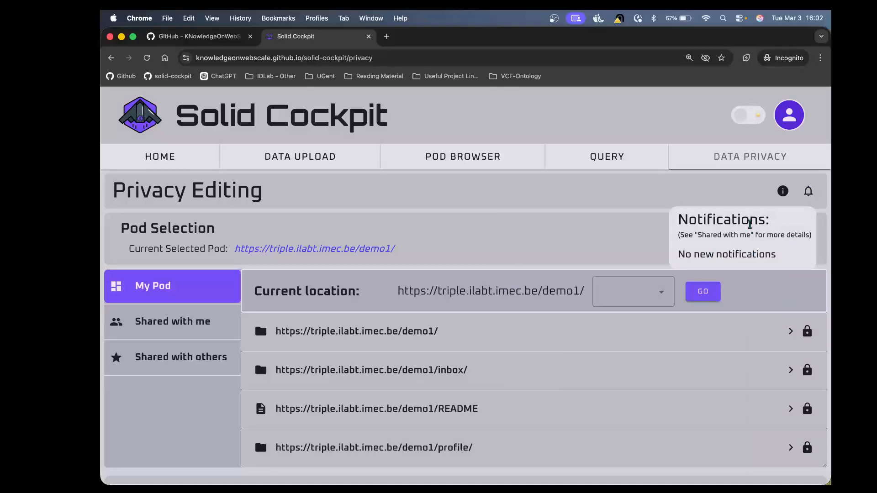
pyautogui.click(810, 192)
pyautogui.click(809, 192)
pyautogui.click(813, 197)
# Step: Examine the Shared with me entry for example.ttl and its owner, access modes and date
pyautogui.scroll(-2, 448, 260)
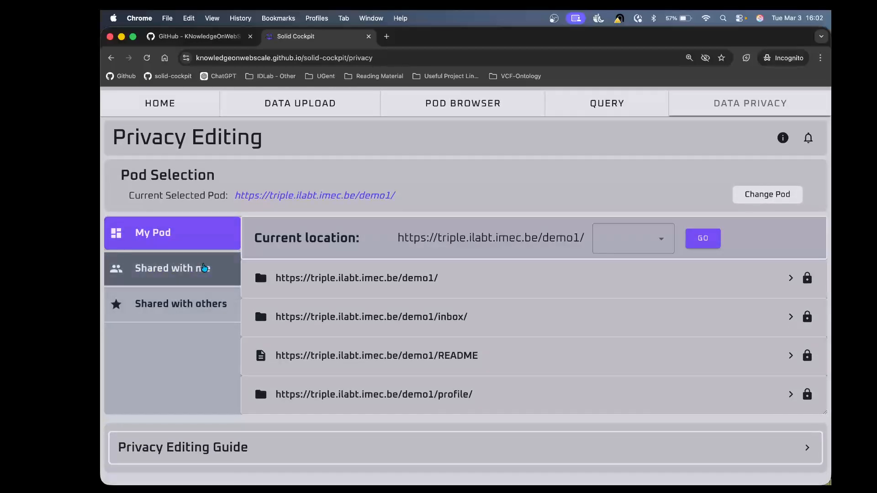
pyautogui.click(196, 284)
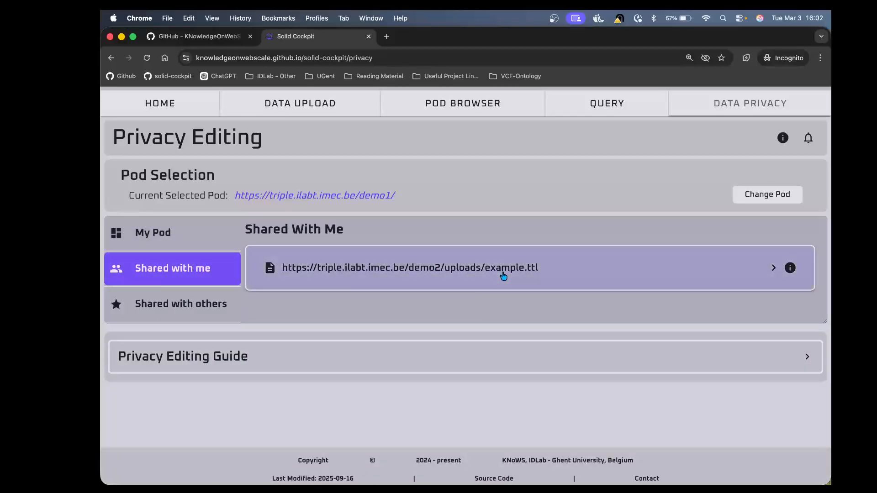
pyautogui.click(755, 279)
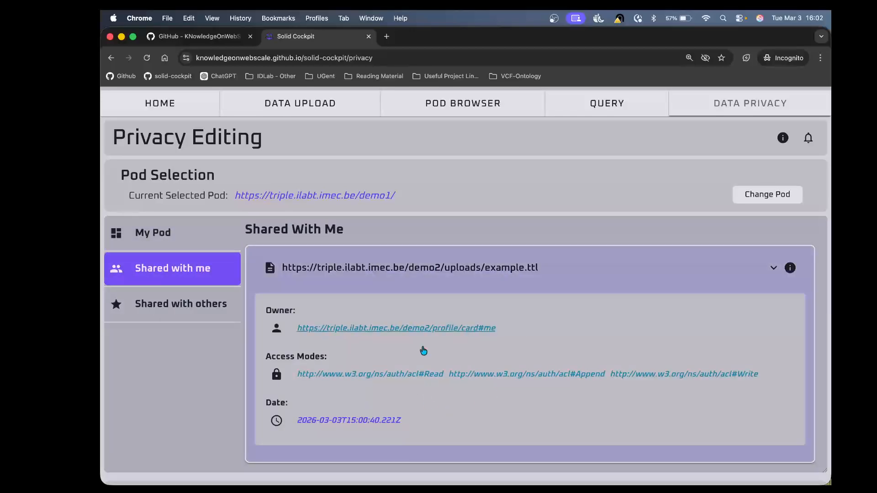
pyautogui.click(599, 268)
pyautogui.click(167, 306)
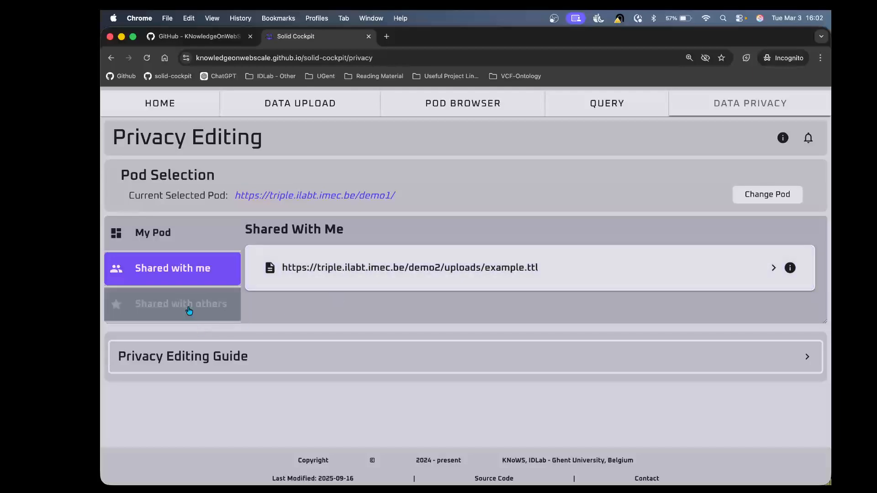
pyautogui.click(156, 233)
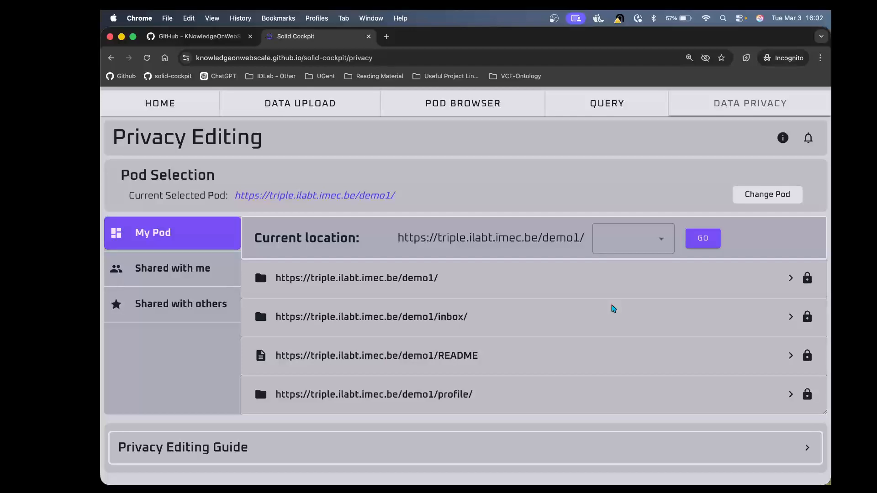
# Step: Open the Data Query page
pyautogui.scroll(2, 613, 309)
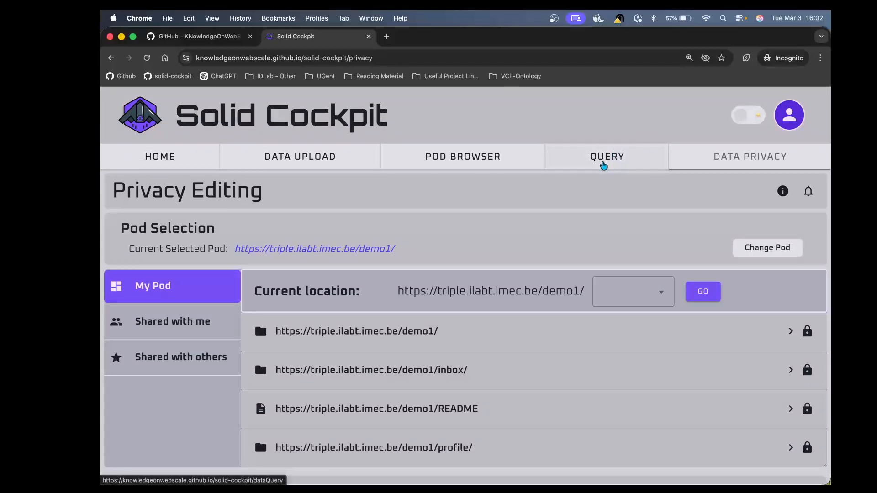
pyautogui.click(604, 164)
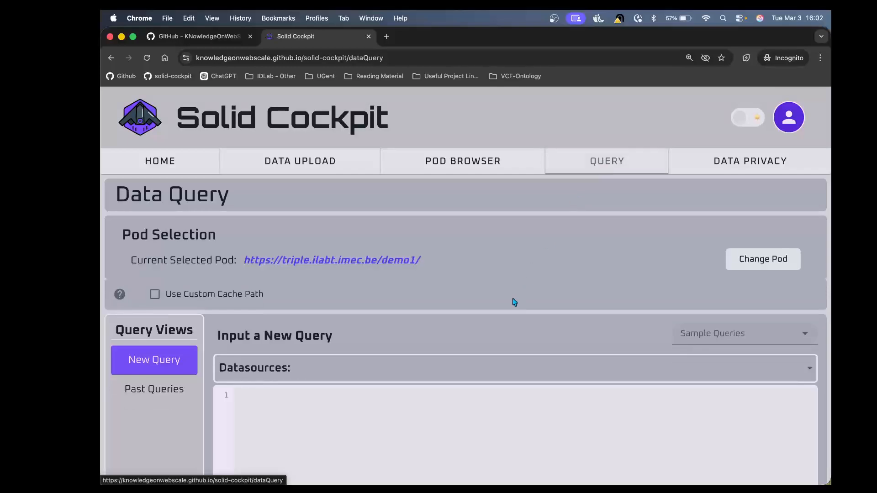
pyautogui.scroll(-1, 516, 300)
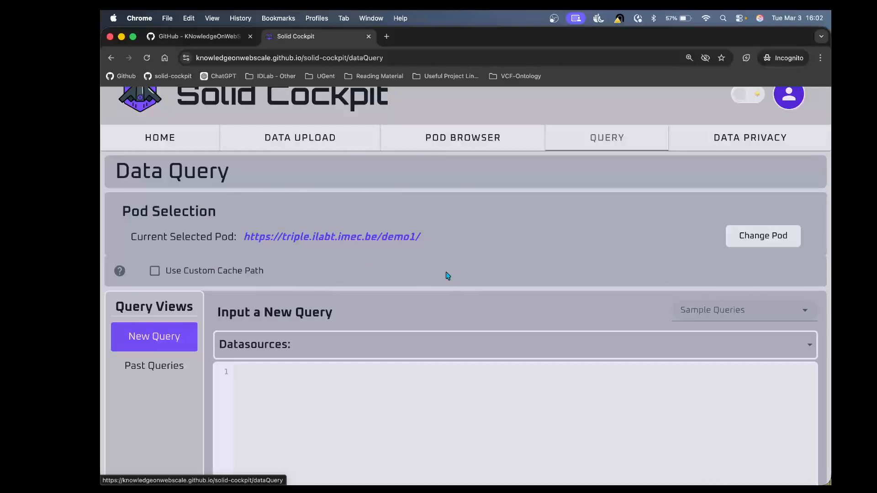
# Step: Check the Past Queries view of the Data Query page, then return to the New Query view
pyautogui.scroll(-5, 448, 275)
pyautogui.scroll(3, 448, 269)
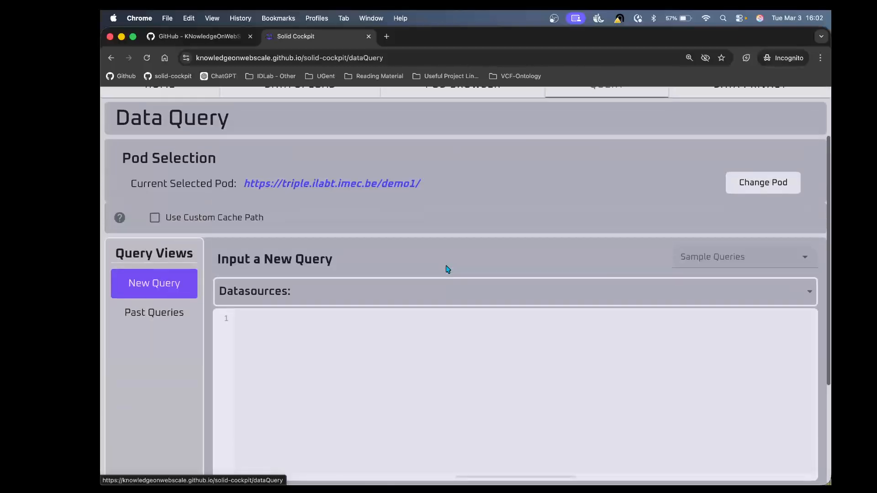
pyautogui.scroll(-3, 448, 269)
pyautogui.scroll(1, 448, 270)
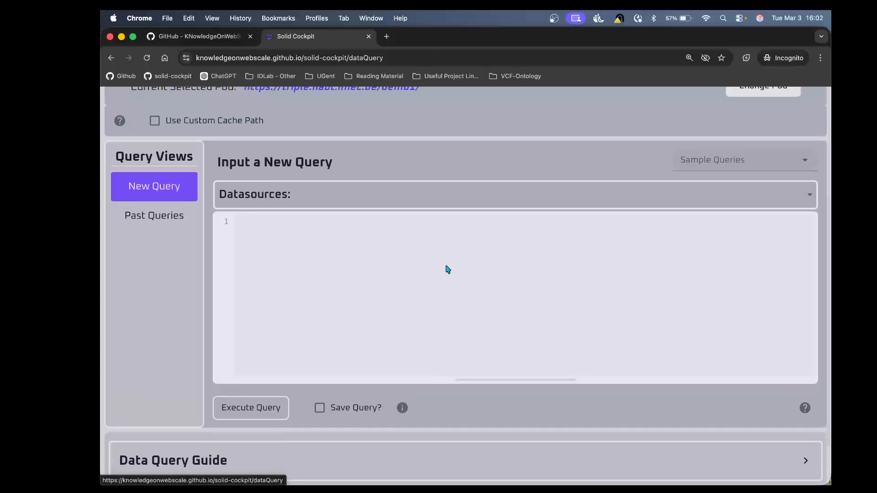
pyautogui.click(137, 217)
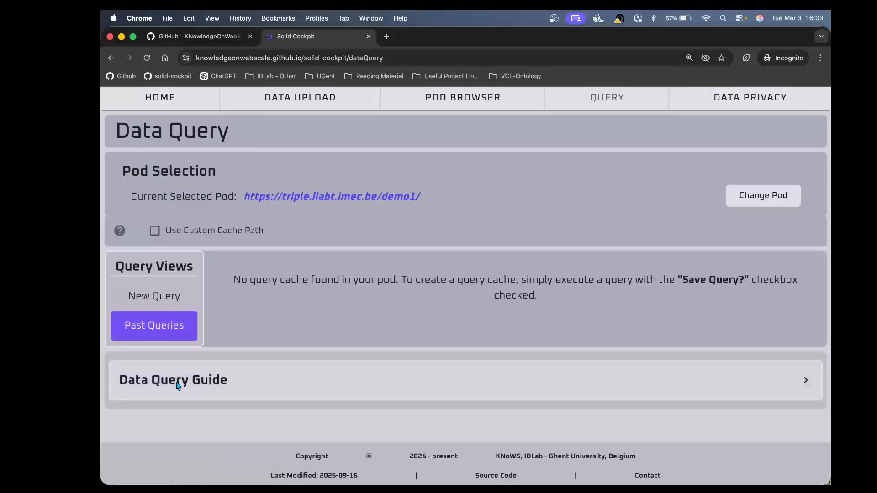
pyautogui.click(164, 307)
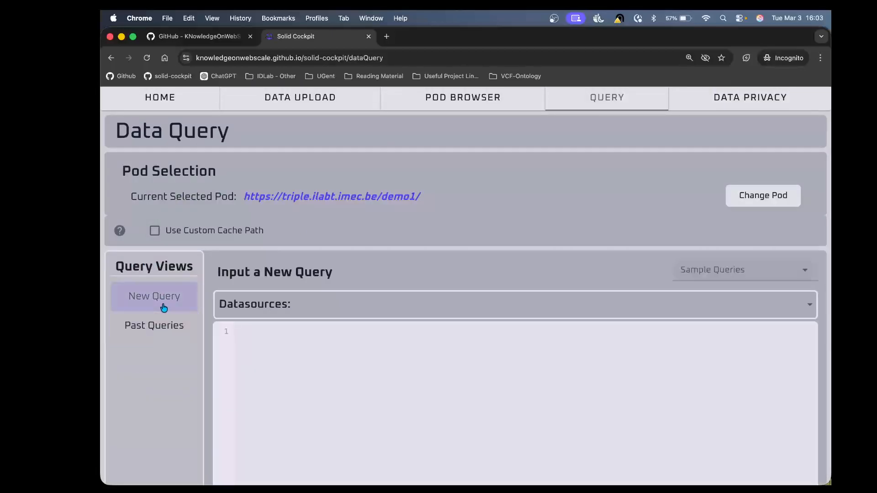
# Step: Load the triple-rhea-4 sample query into the query editor
pyautogui.scroll(-2, 554, 371)
pyautogui.click(788, 197)
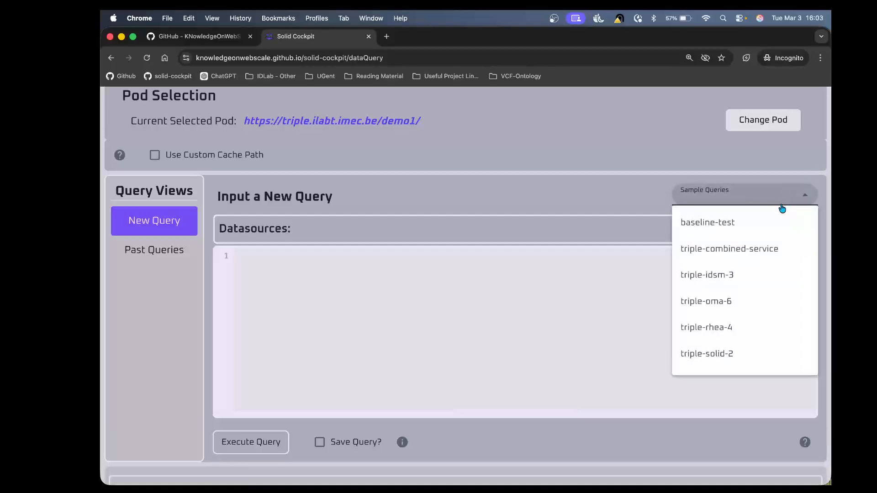
pyautogui.scroll(-2, 770, 298)
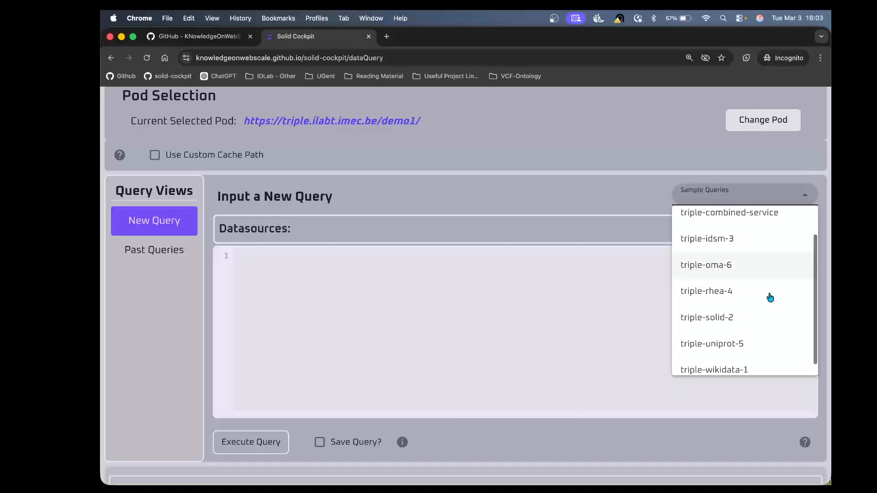
pyautogui.click(732, 294)
pyautogui.scroll(-3, 382, 335)
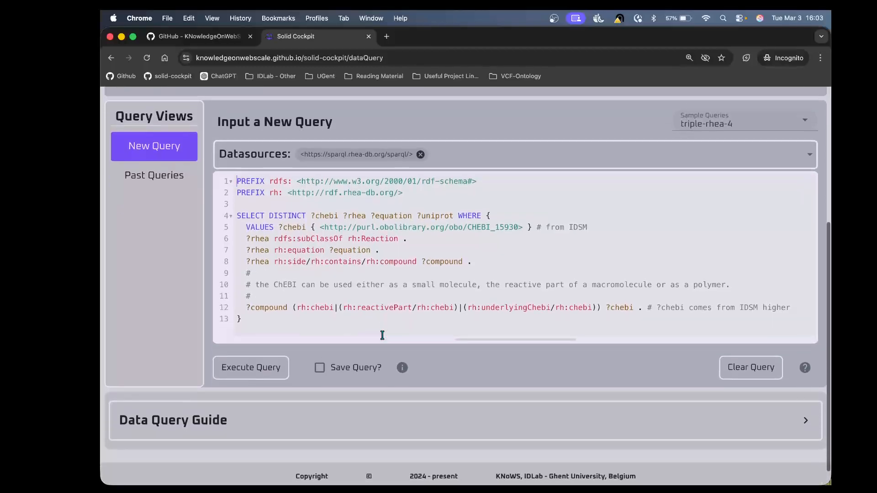
# Step: Execute the triple-rhea-4 query with Save Query enabled and review its results
pyautogui.scroll(2, 382, 336)
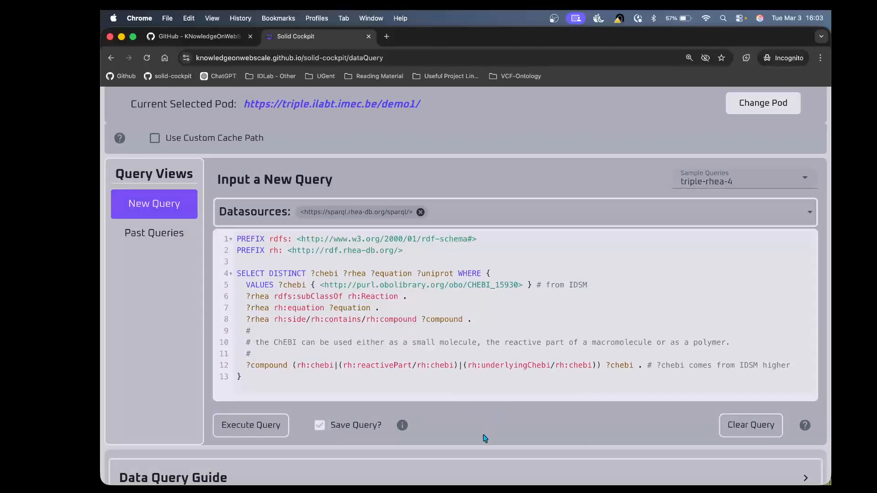
pyautogui.click(237, 435)
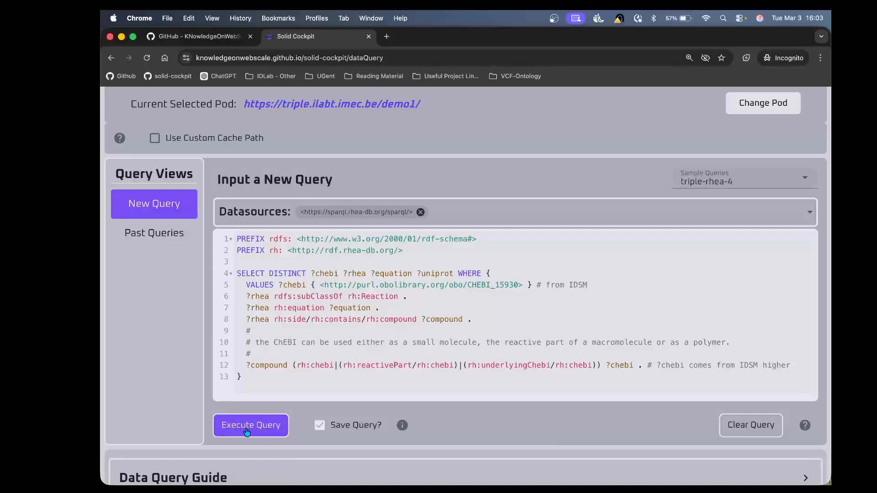
pyautogui.click(254, 432)
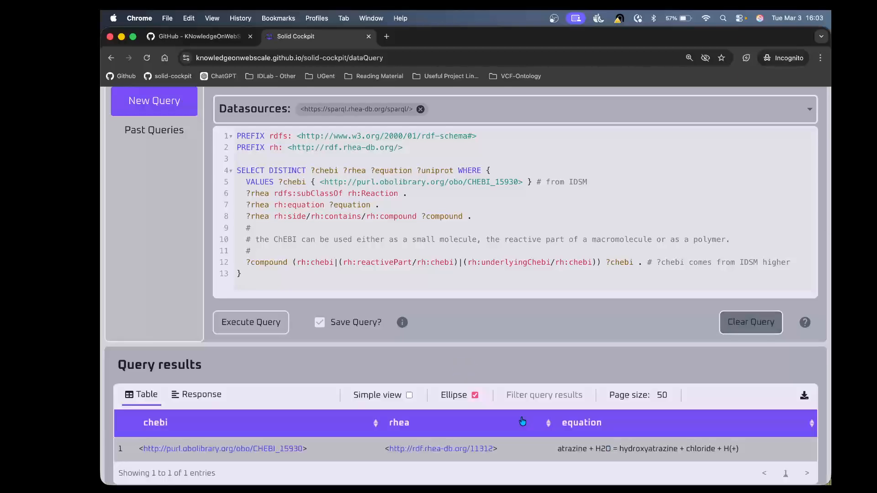
pyautogui.scroll(-3, 468, 357)
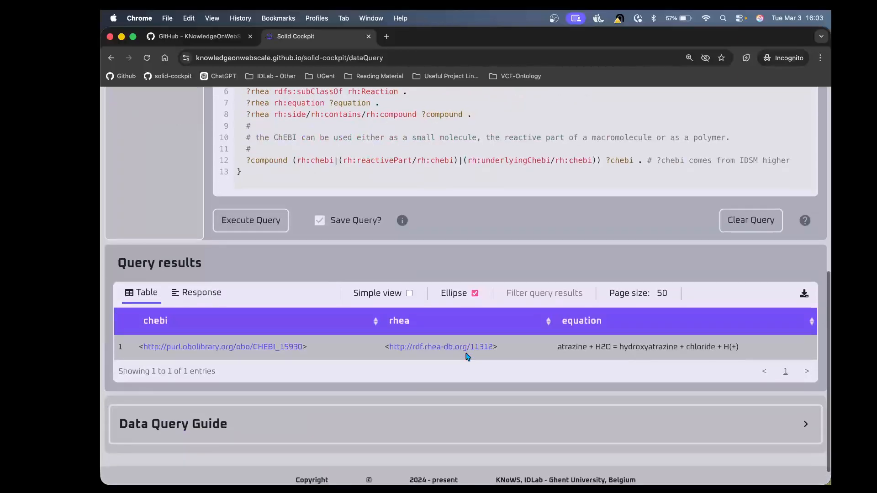
pyautogui.scroll(1, 471, 378)
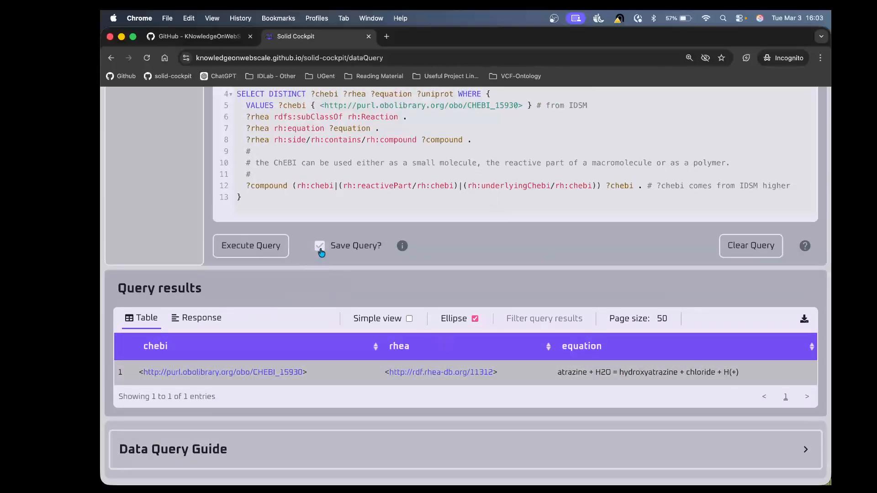
# Step: Open Past Queries and inspect the cached query entry with its query file and results file
pyautogui.scroll(5, 322, 252)
pyautogui.click(140, 224)
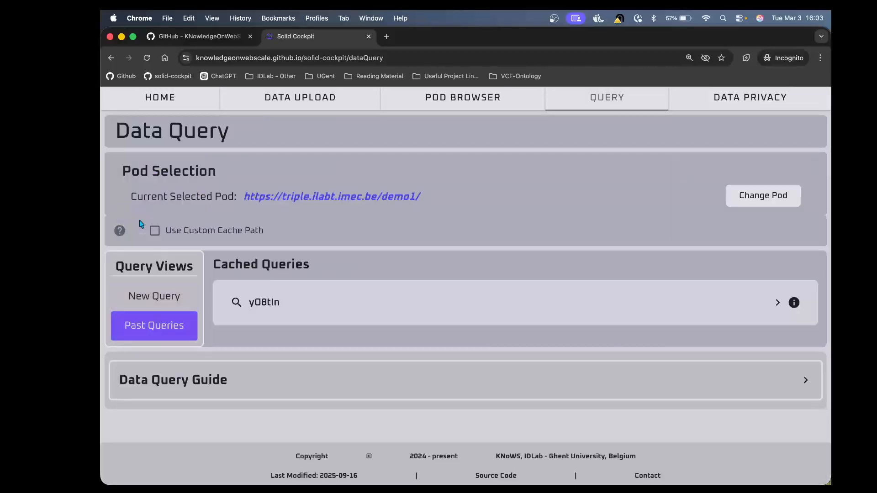
pyautogui.click(595, 313)
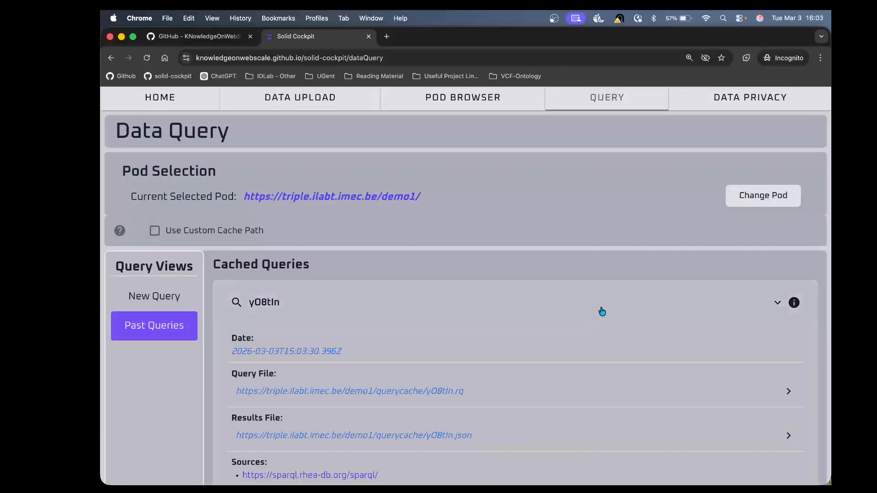
pyautogui.scroll(-3, 515, 371)
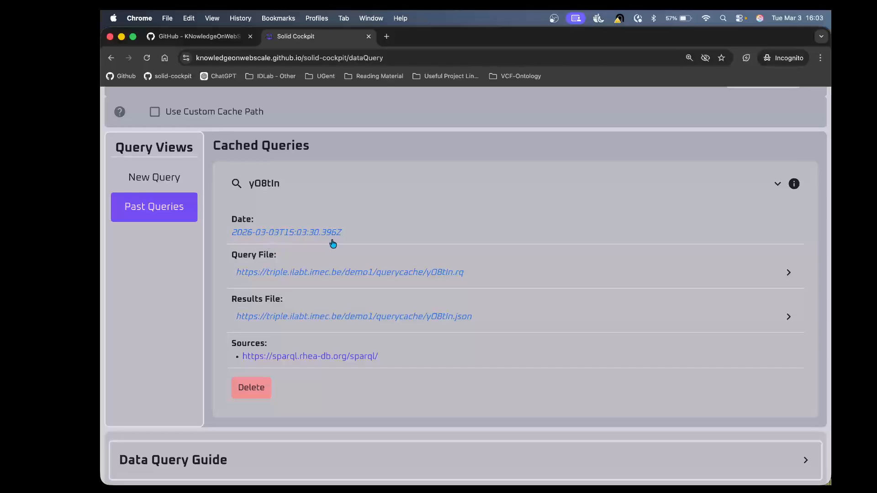
pyautogui.click(508, 280)
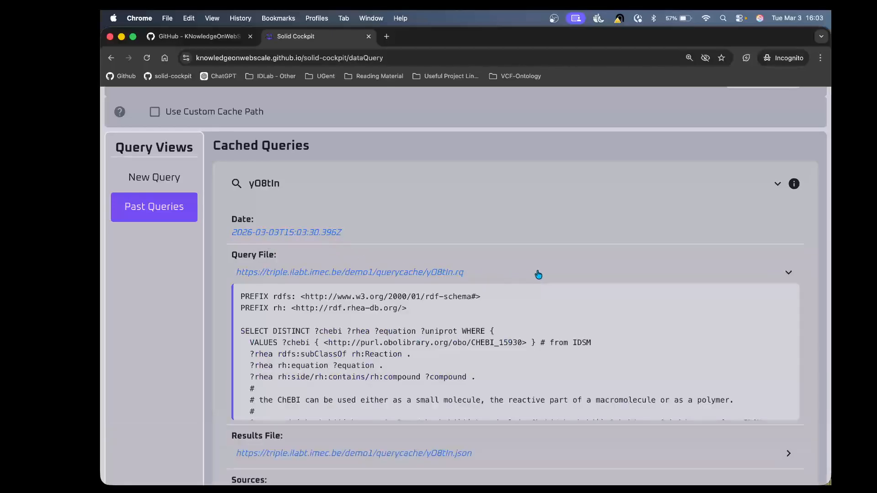
pyautogui.scroll(-2, 497, 363)
pyautogui.scroll(2, 498, 363)
pyautogui.scroll(-2, 498, 362)
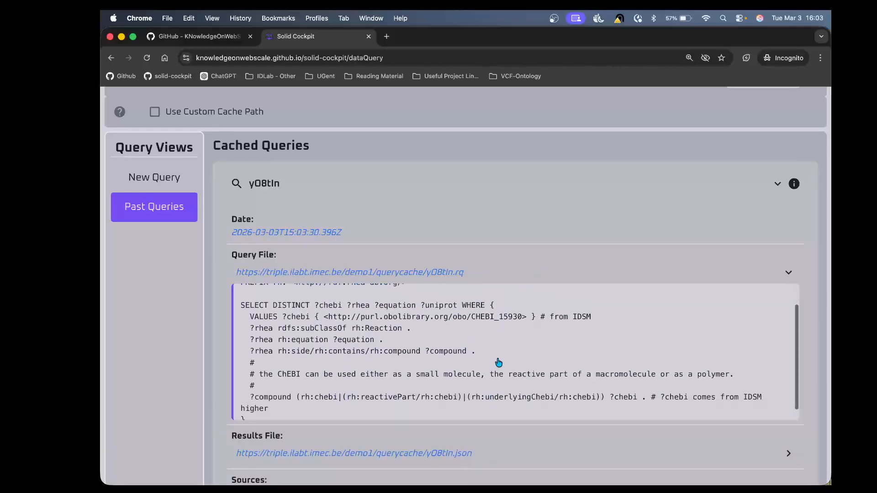
pyautogui.click(476, 273)
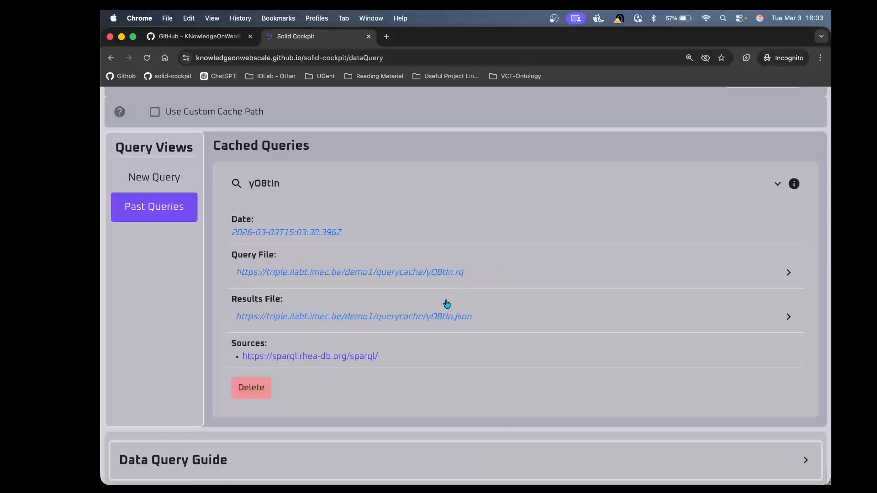
pyautogui.click(469, 317)
pyautogui.scroll(-2, 468, 319)
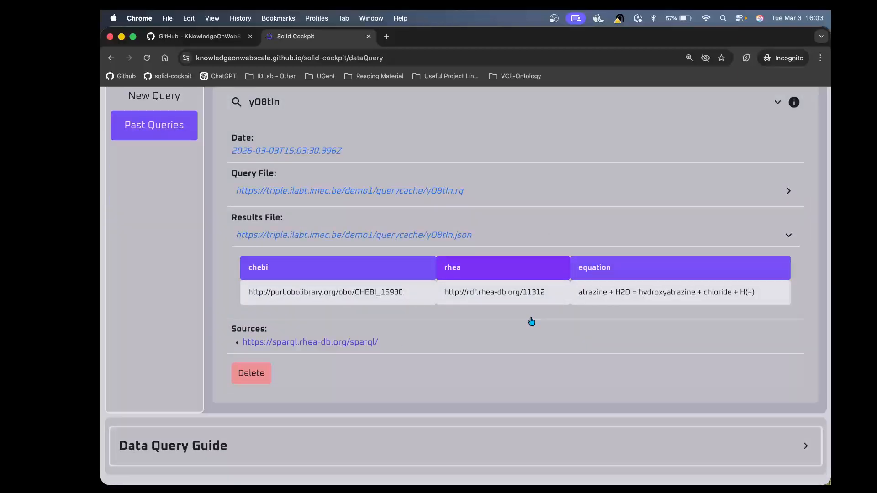
pyautogui.click(552, 243)
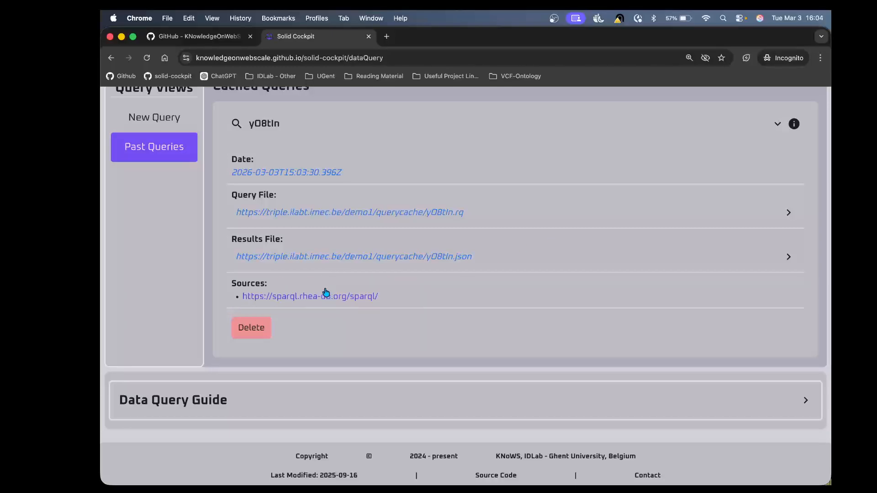
pyautogui.scroll(3, 468, 309)
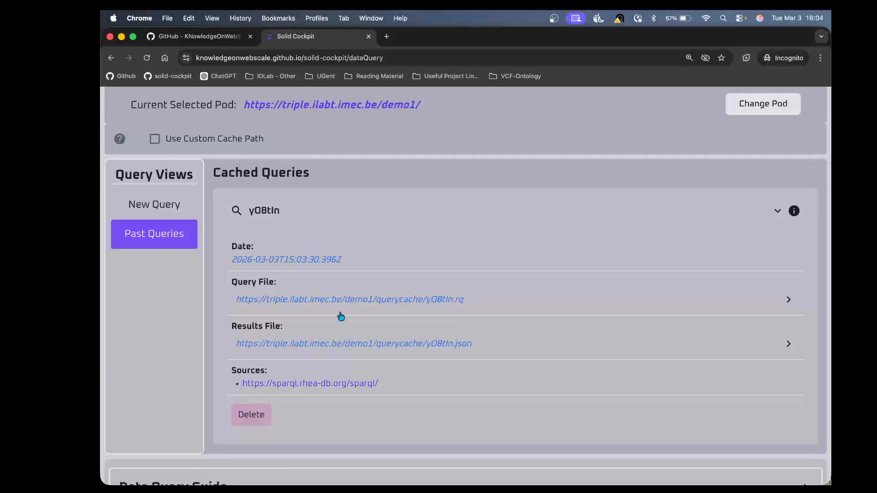
pyautogui.click(450, 214)
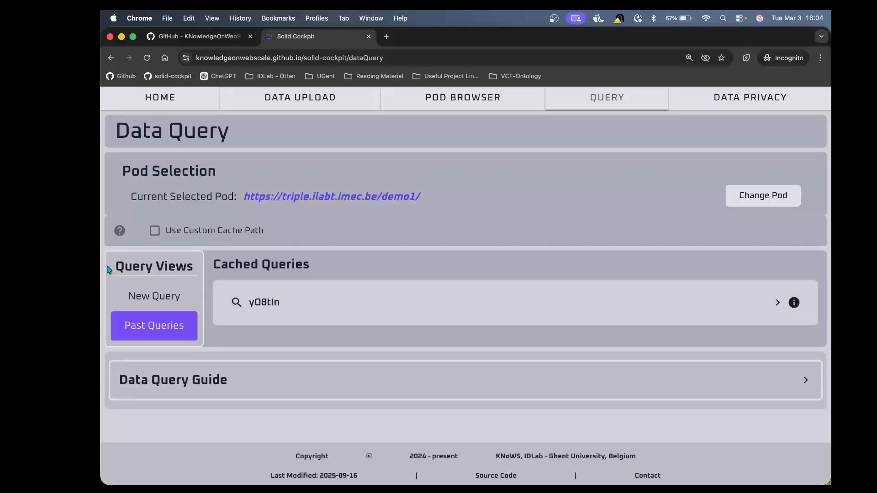
# Step: Re-execute the query from the New Query view and expand the matching cached-query details in the results
pyautogui.click(154, 297)
pyautogui.scroll(-4, 443, 353)
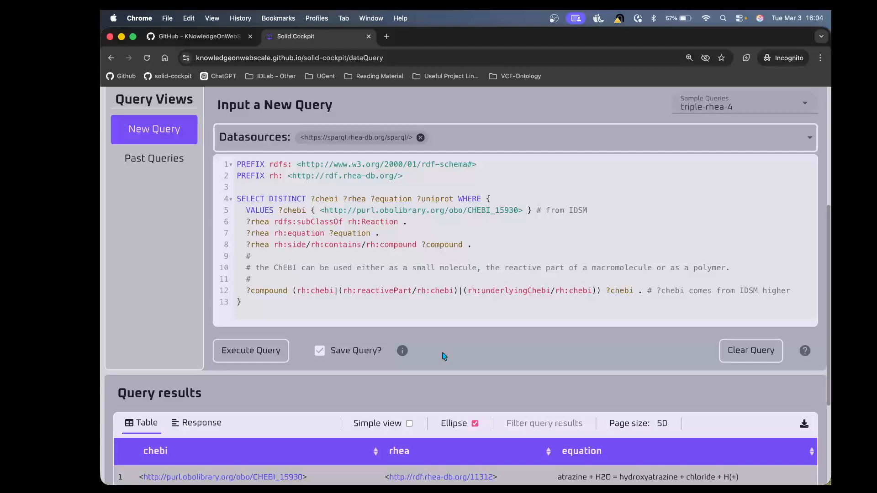
pyautogui.click(252, 356)
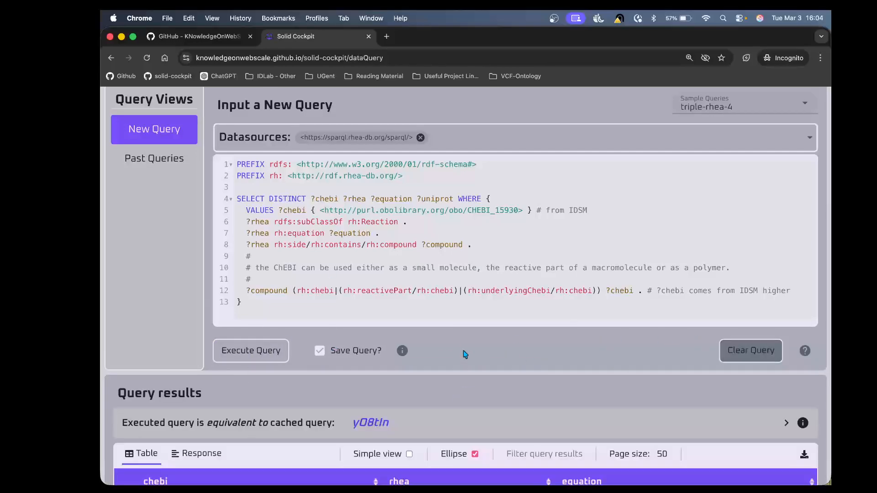
pyautogui.scroll(-3, 465, 353)
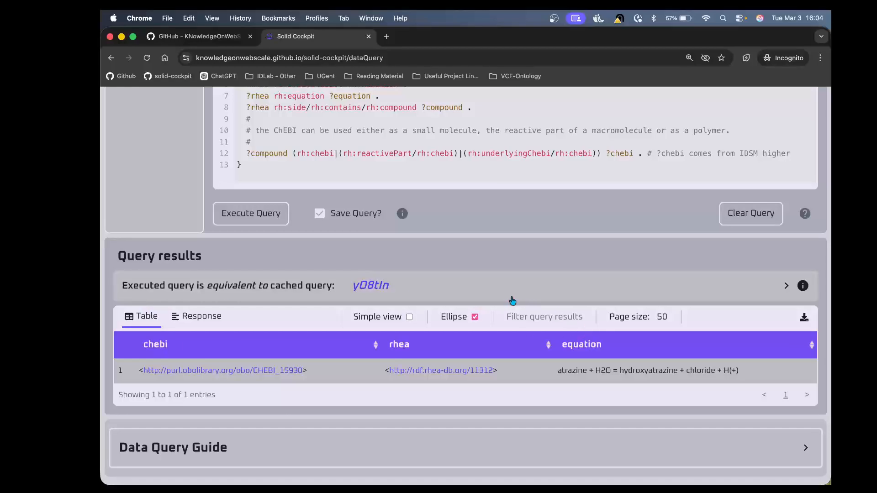
pyautogui.click(504, 285)
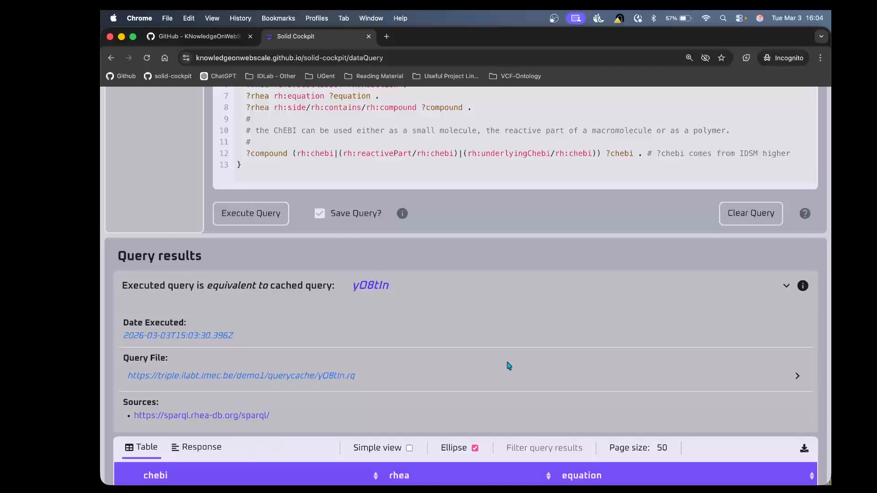
pyautogui.scroll(-5, 345, 398)
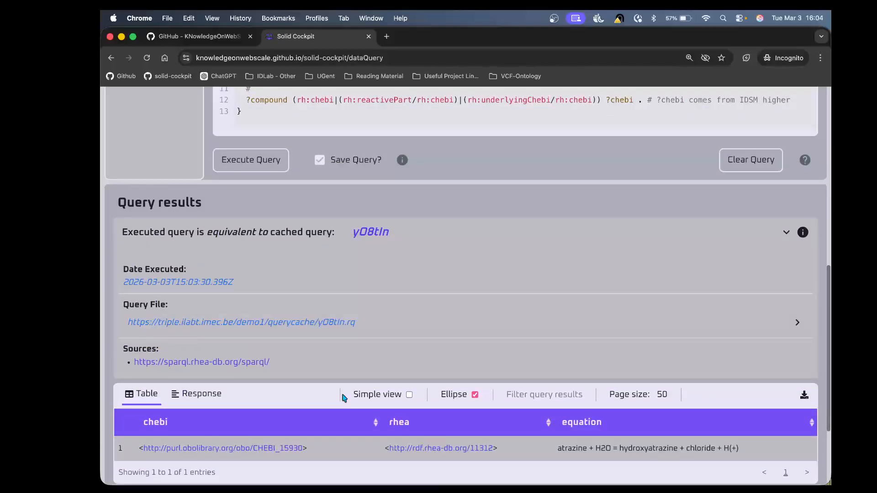
pyautogui.scroll(10, 344, 399)
pyautogui.scroll(-2, 343, 402)
pyautogui.scroll(-2, 343, 401)
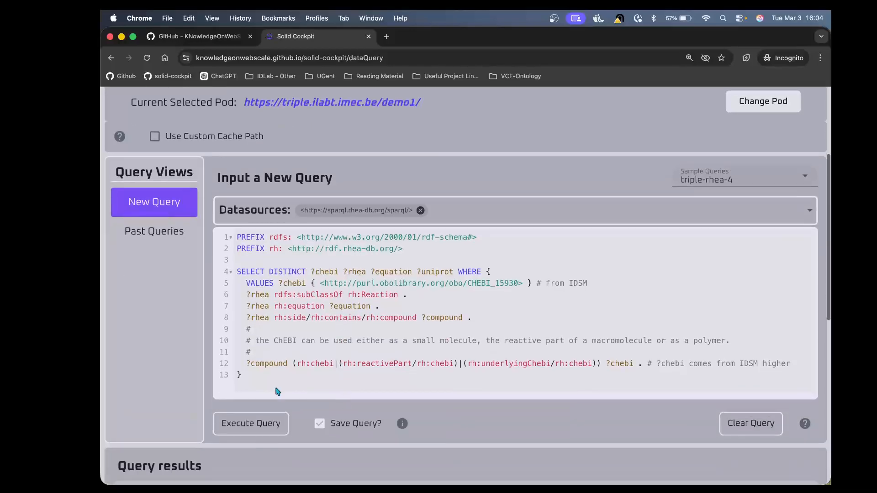
pyautogui.moveTo(249, 375); pyautogui.dragTo(240, 227)
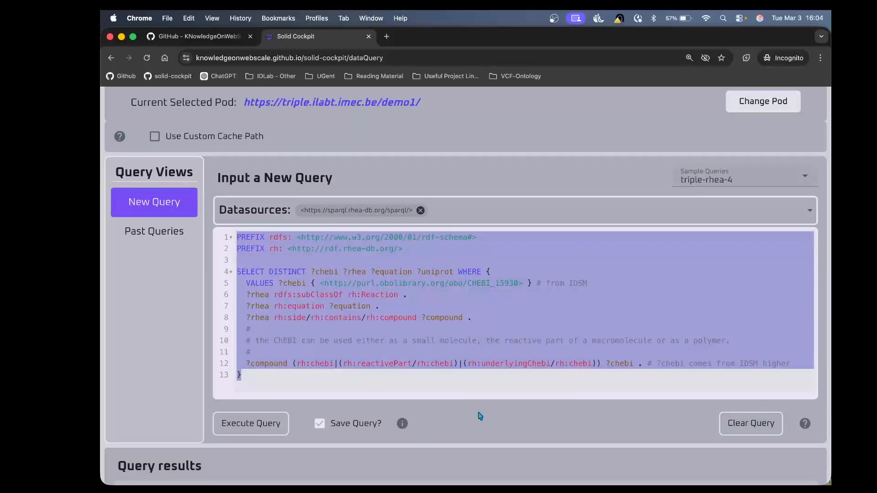
pyautogui.click(426, 378)
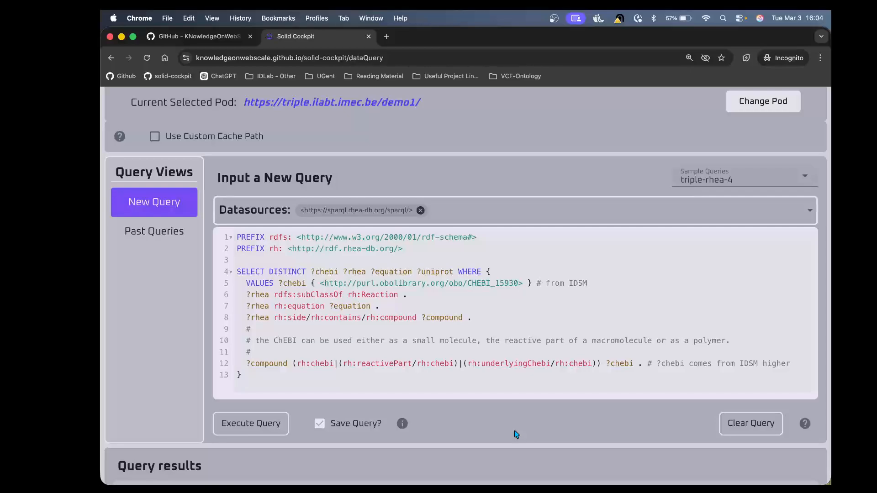
pyautogui.scroll(5, 516, 434)
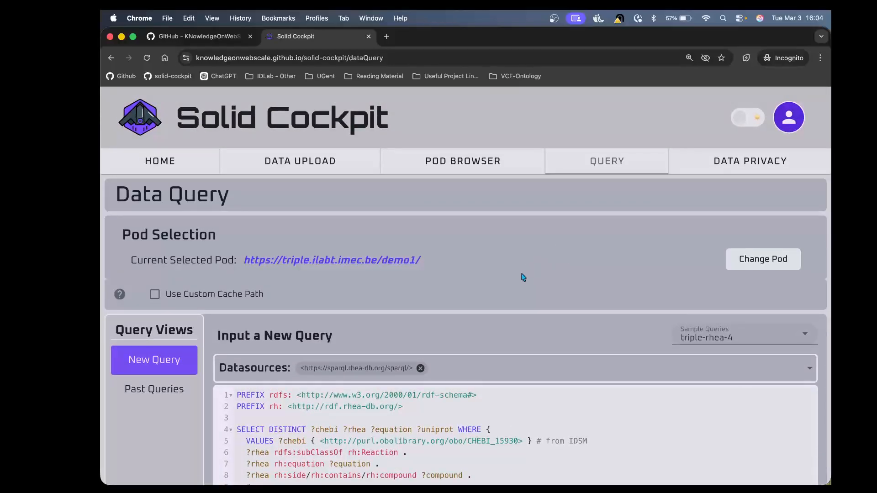
# Step: Go to the Home page and expand the application overview, Guides and Ways to Get a Solid Pod sections
pyautogui.click(191, 164)
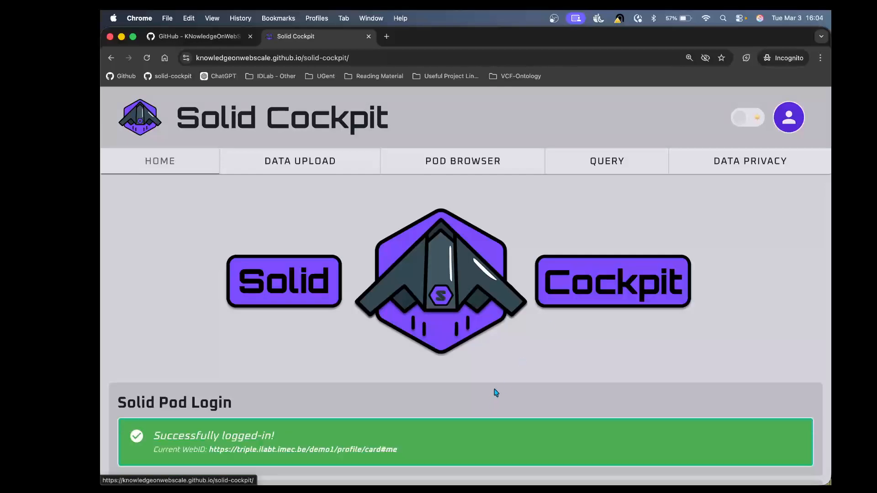
pyautogui.scroll(-3, 497, 392)
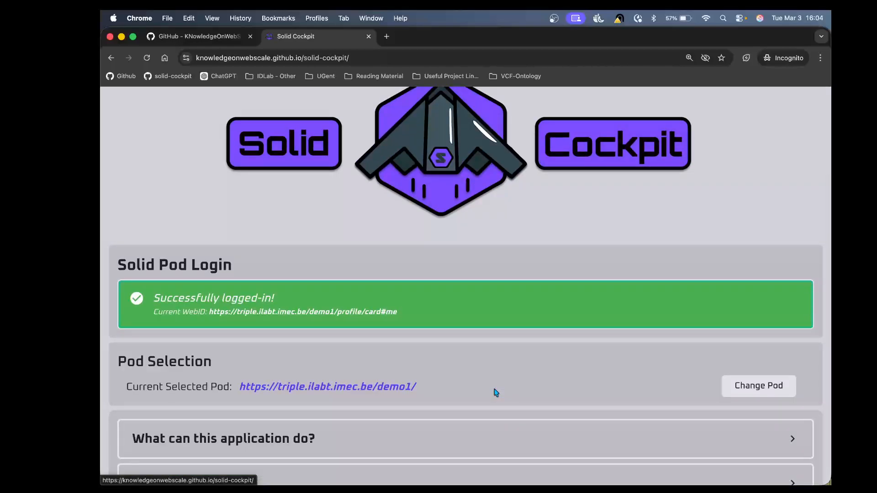
pyautogui.scroll(2, 495, 393)
pyautogui.scroll(-4, 495, 392)
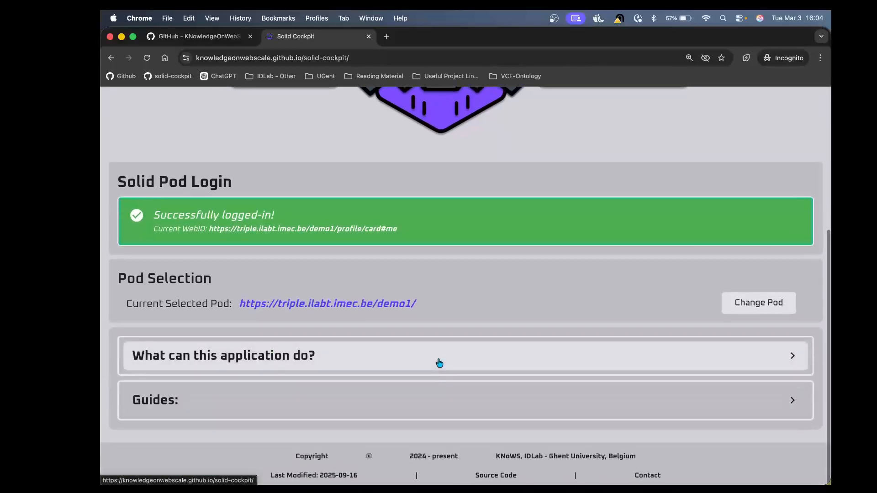
pyautogui.click(440, 361)
pyautogui.scroll(-3, 439, 361)
pyautogui.scroll(-1, 357, 405)
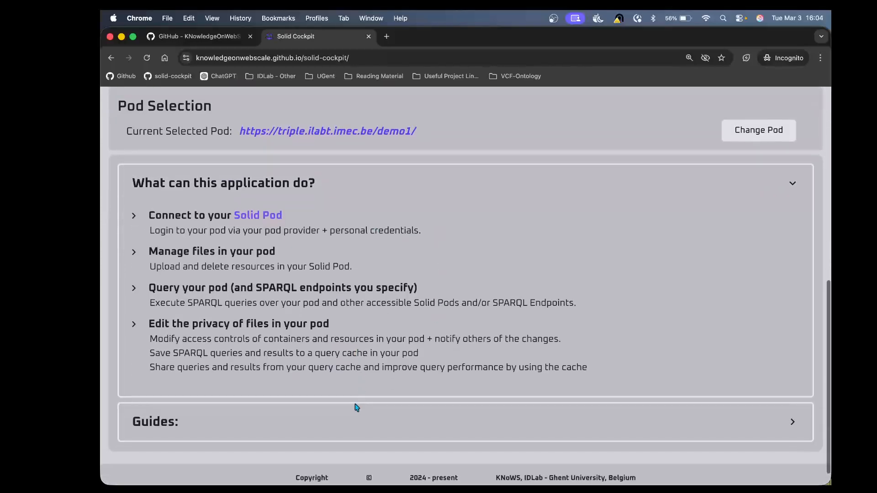
pyautogui.click(357, 408)
pyautogui.scroll(-3, 333, 428)
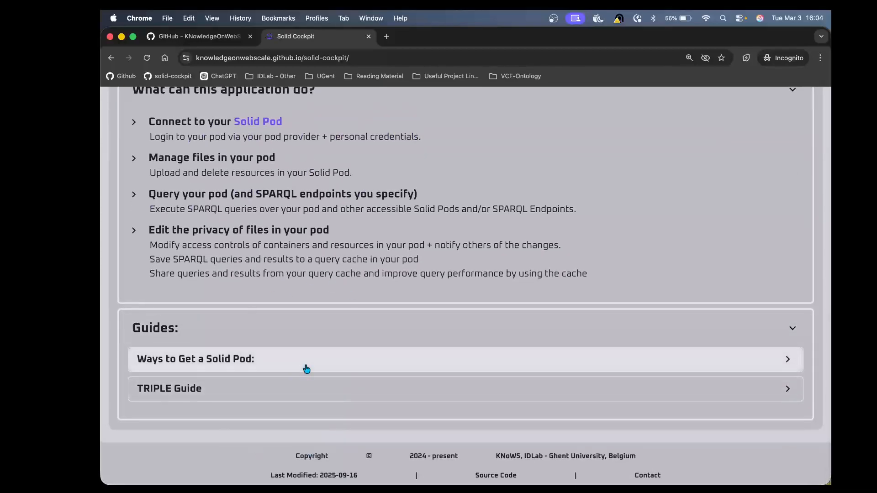
pyautogui.click(306, 369)
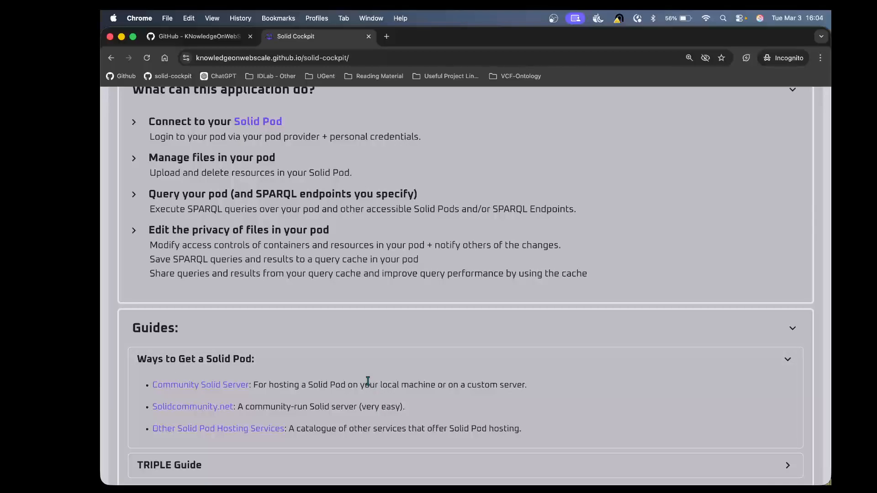
pyautogui.scroll(15, 368, 381)
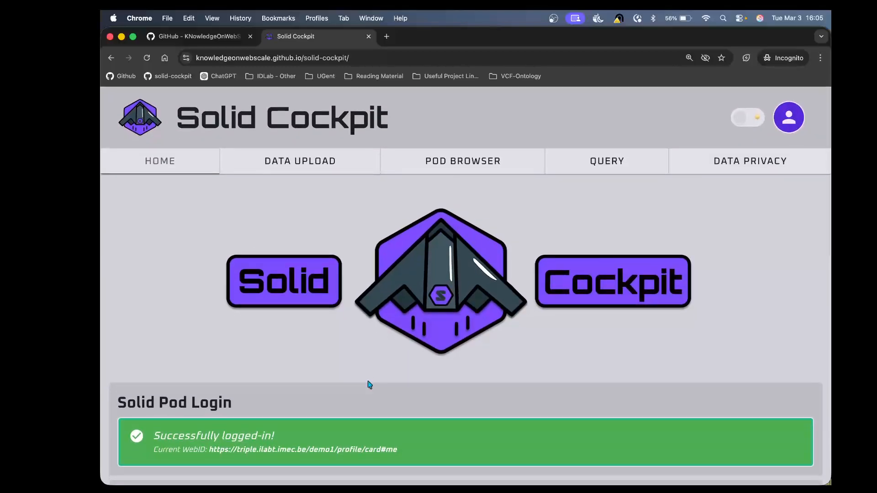